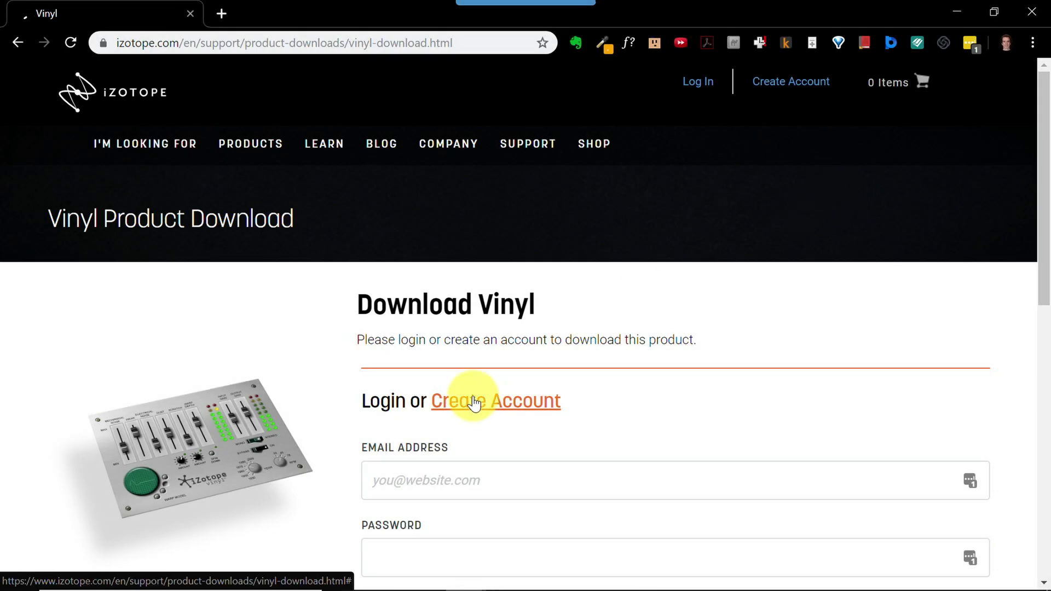
Step: Create an iZotope account with an e-mail and password, opting in to promotional offers
click(469, 402)
scroll(837, 309, down, 3)
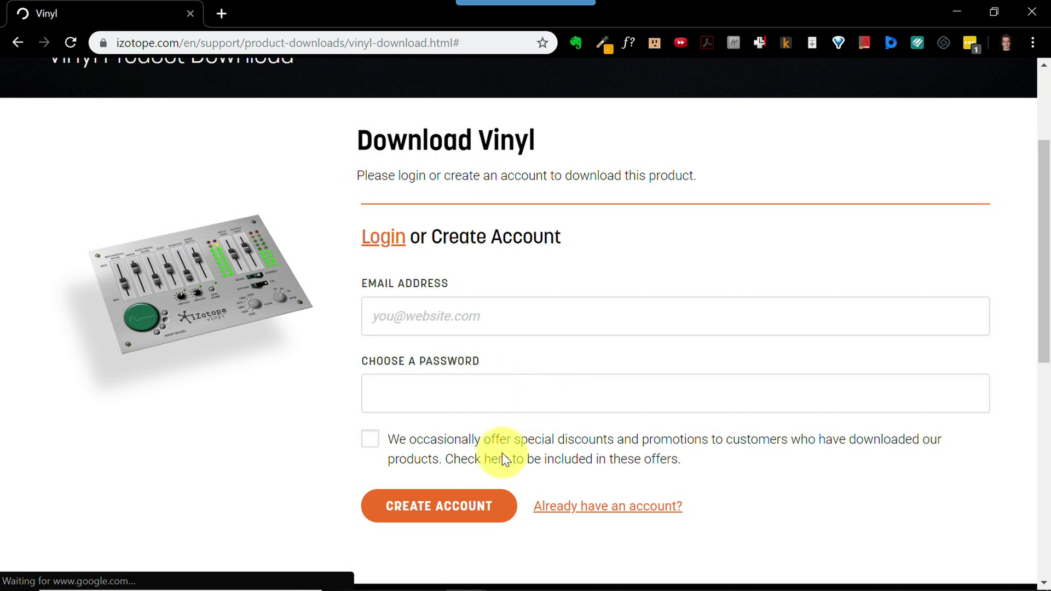
click(371, 439)
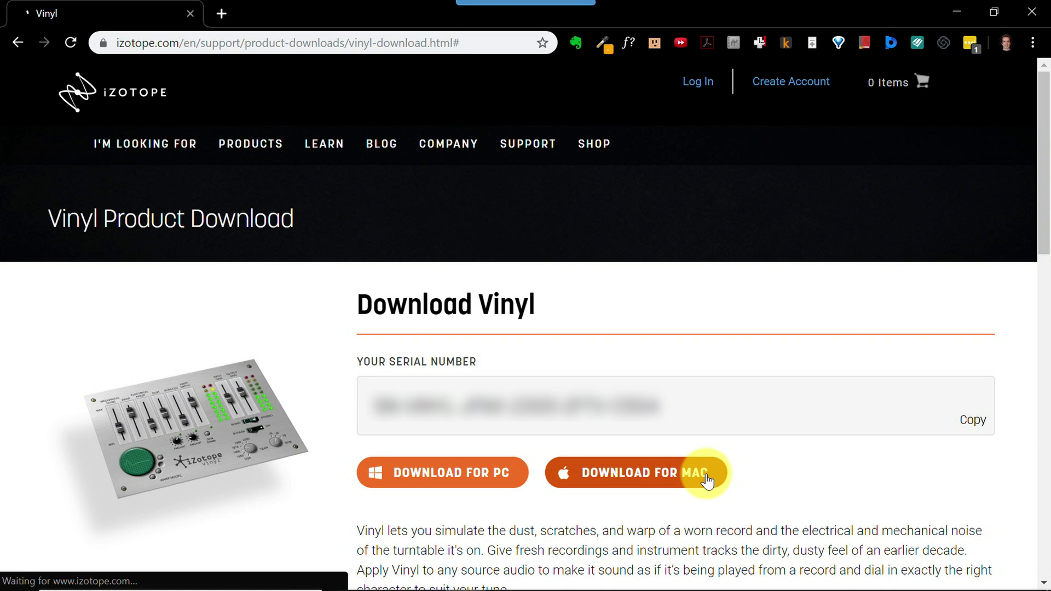
Step: Copy the Vinyl serial number and save iZotope_Vinyl_v1_80.exe into Downloads\Machine Build
click(445, 429)
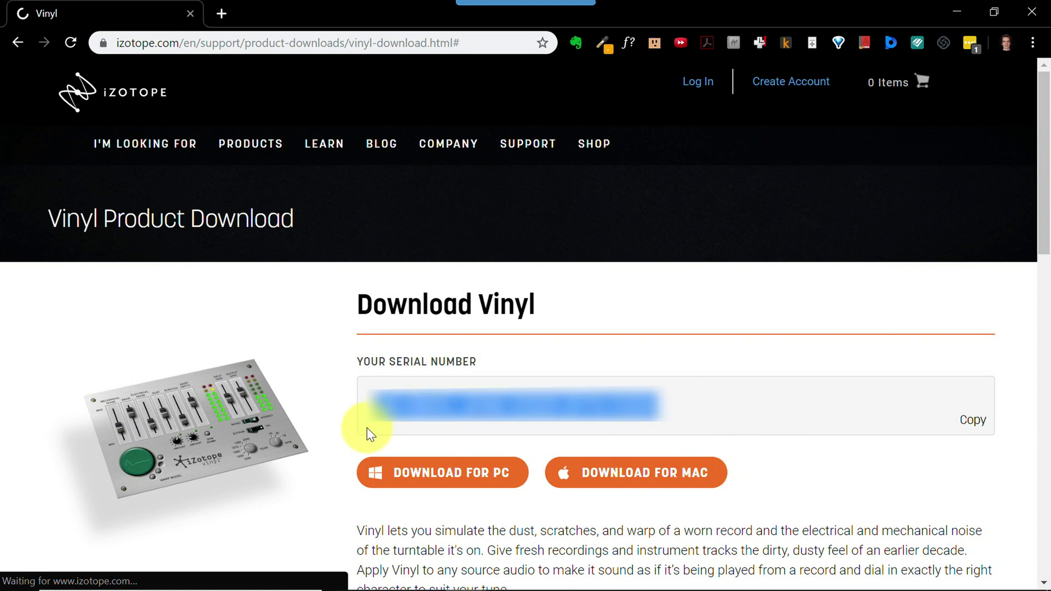
click(810, 511)
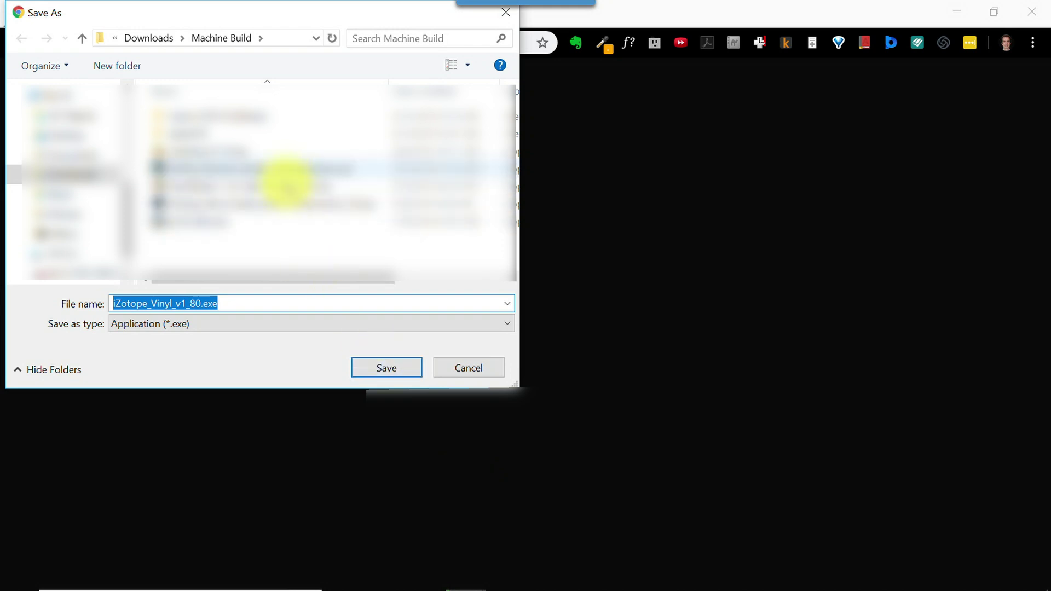
click(383, 370)
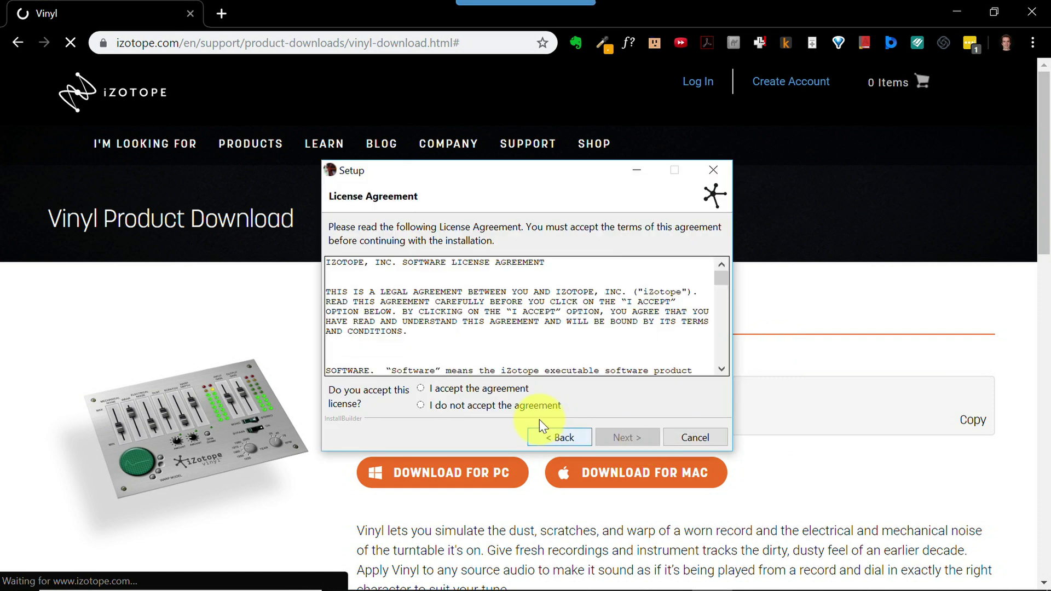
Step: Accept the licence agreement and exclude Usage Analysis, keeping only the VST2 and VST3 components
click(504, 388)
click(636, 439)
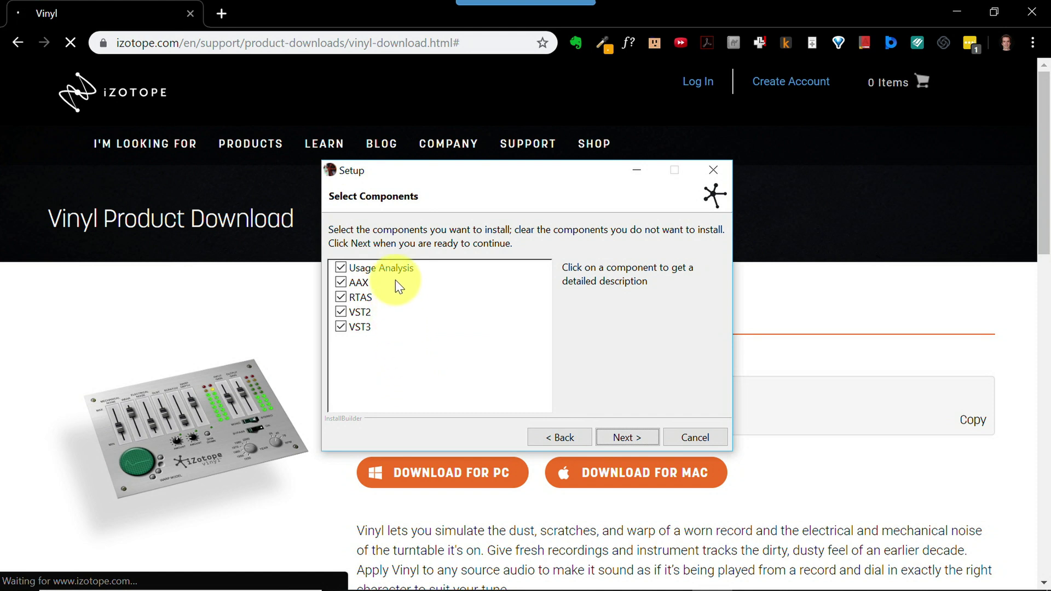
click(340, 267)
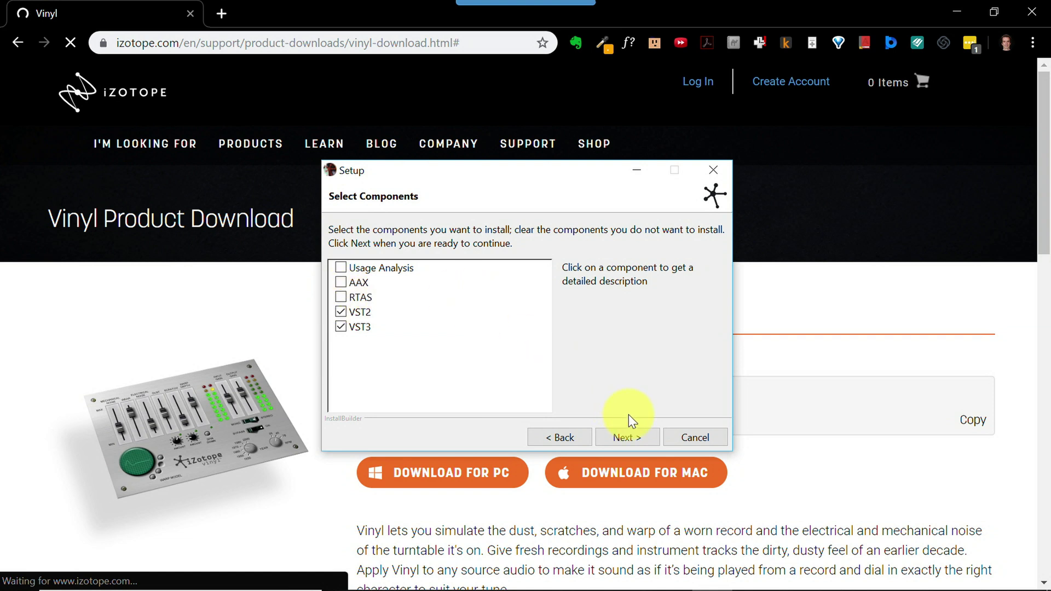
click(649, 437)
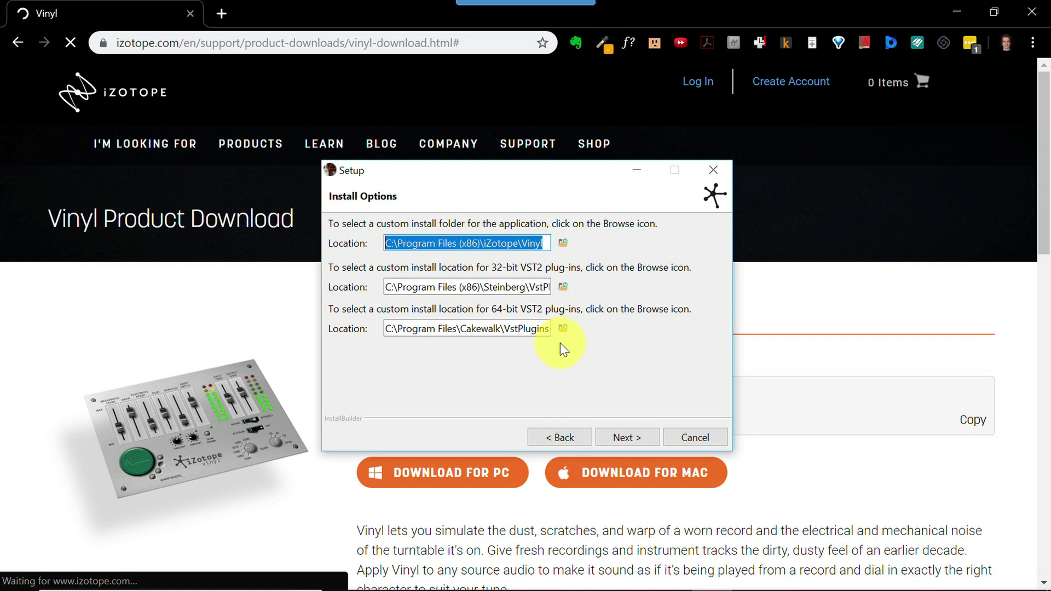
Step: Install Vinyl with 64-bit VST2 plug-ins in C:\Program Files\Cakewalk\VstPlugins and close the updater
click(634, 436)
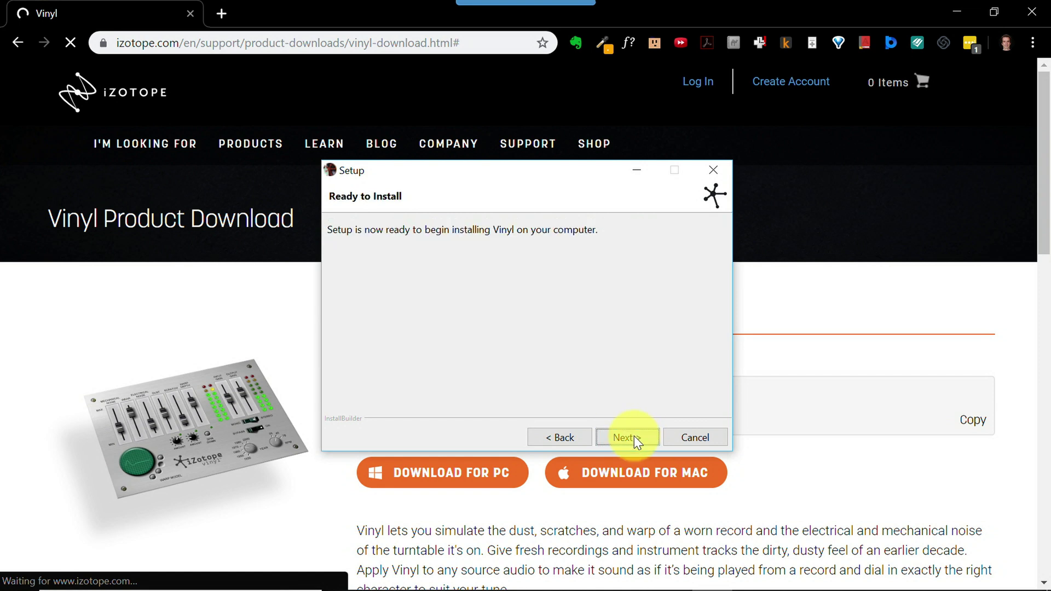
click(634, 436)
click(633, 435)
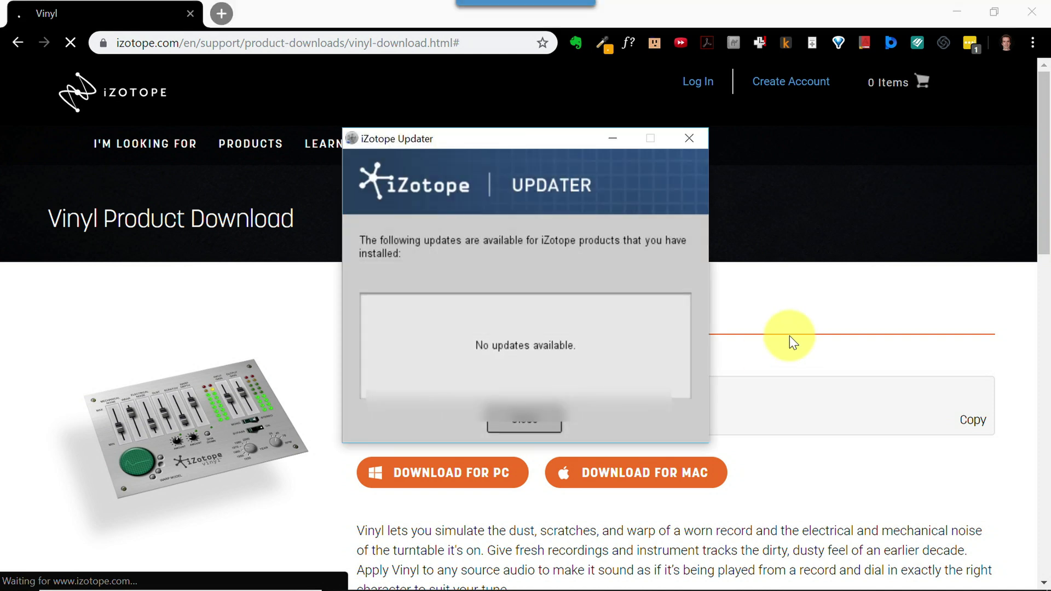
click(547, 422)
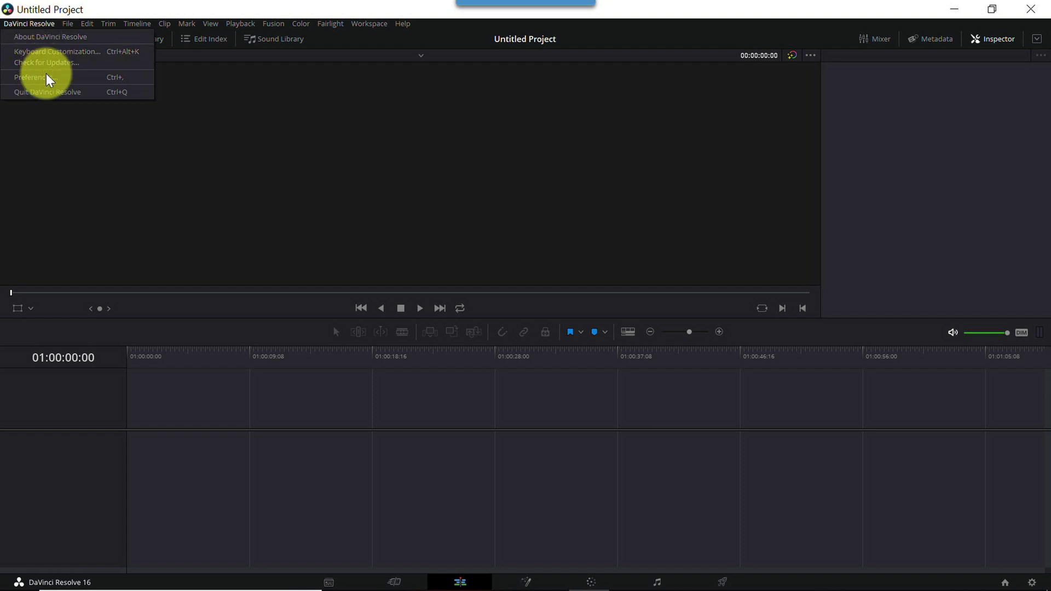
Step: Bring up the Audio Plugins preferences and review the existing VstPlugins folder entry
click(46, 77)
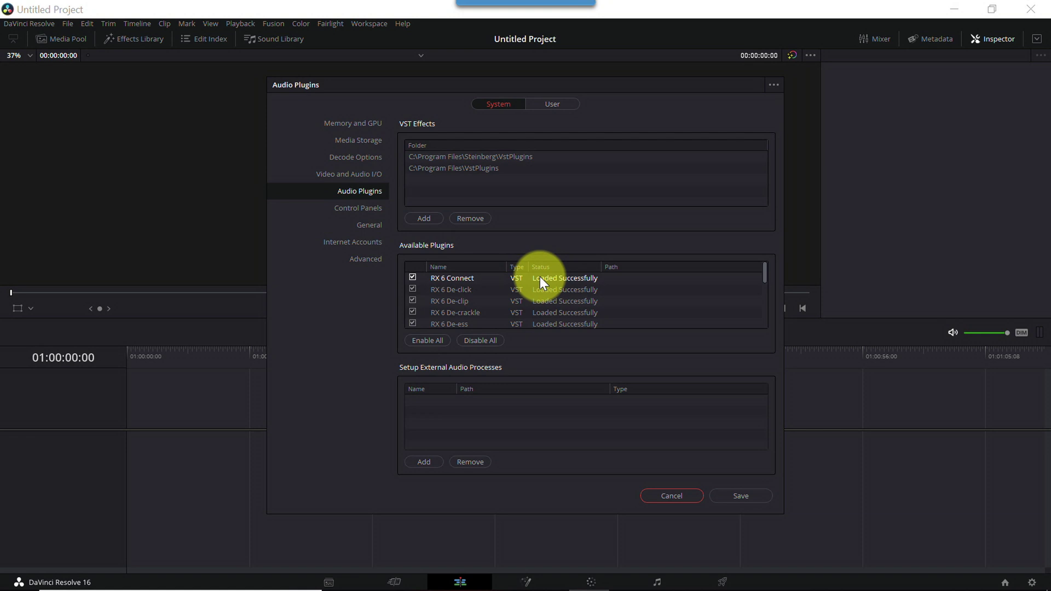
scroll(636, 307, down, 5)
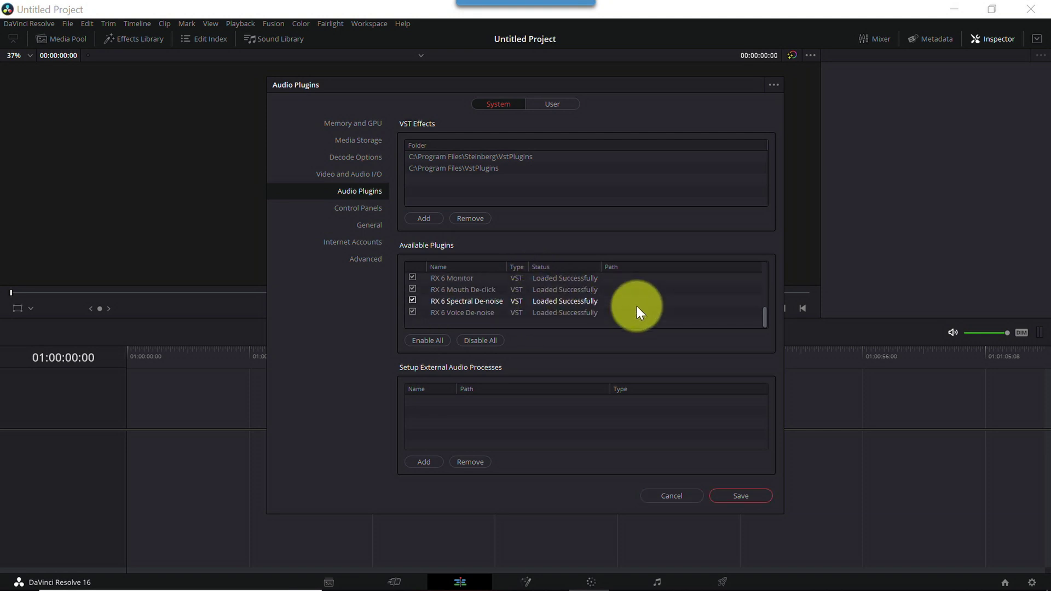
scroll(636, 312, up, 5)
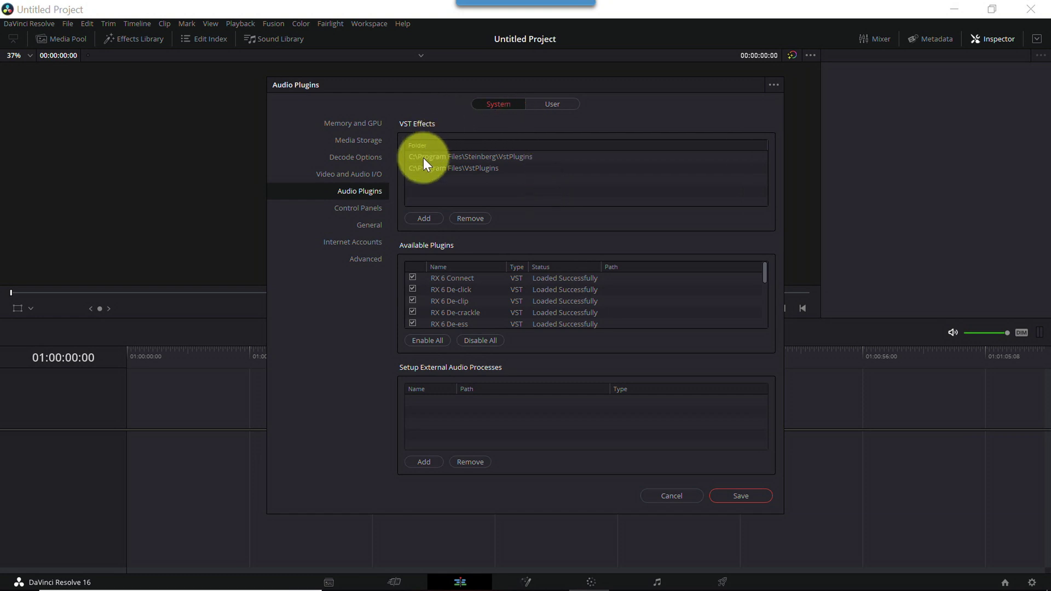
click(498, 169)
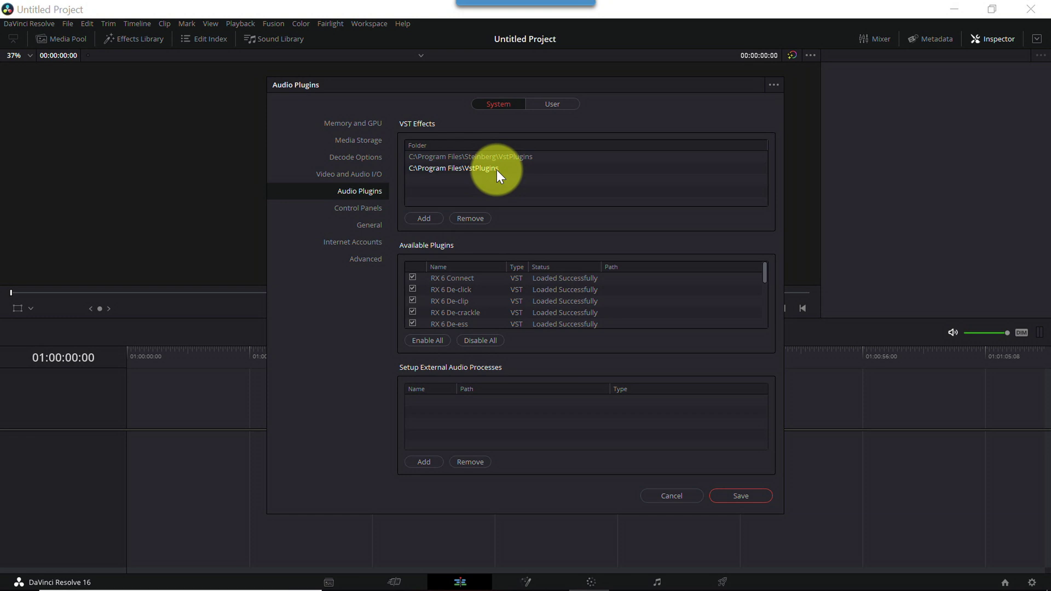
Step: Add C:\Program Files\Cakewalk\VstPlugins as a VST plug-in folder and save the preferences
click(424, 219)
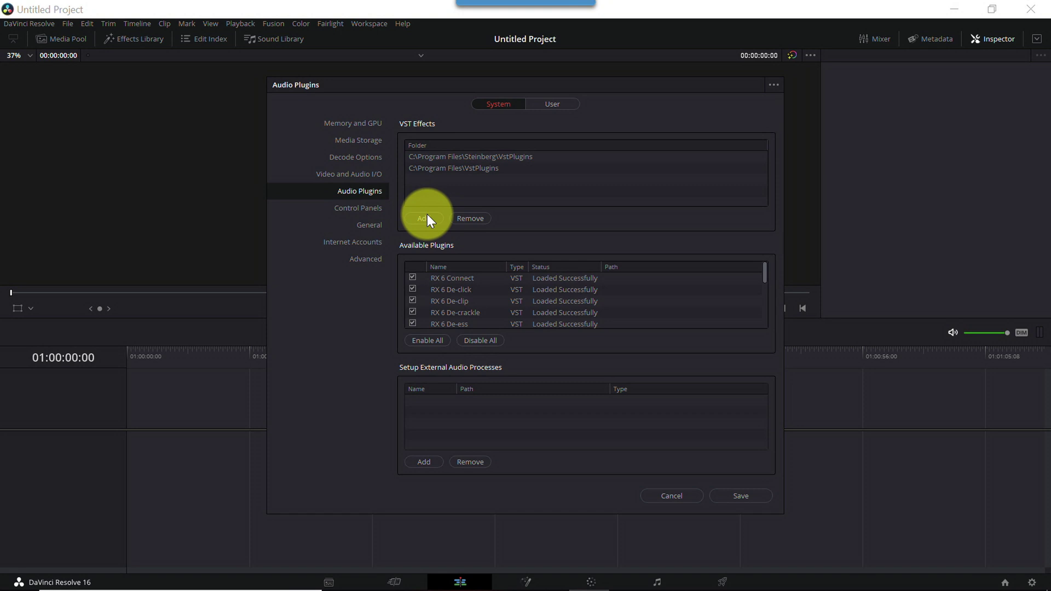
click(406, 115)
scroll(534, 290, down, 3)
click(535, 290)
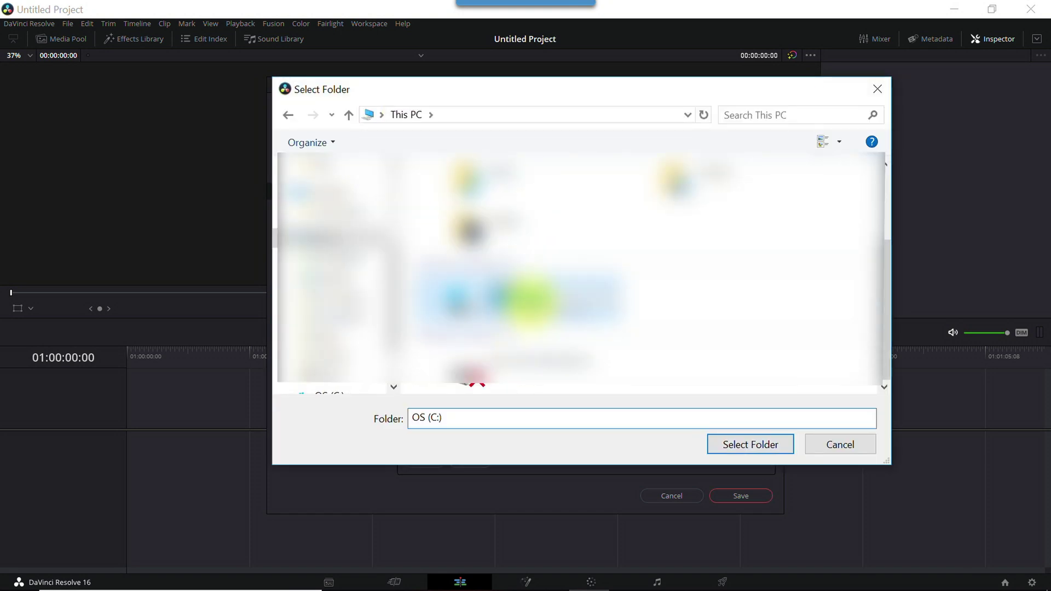
double_click(535, 289)
double_click(534, 290)
double_click(534, 290)
double_click(535, 287)
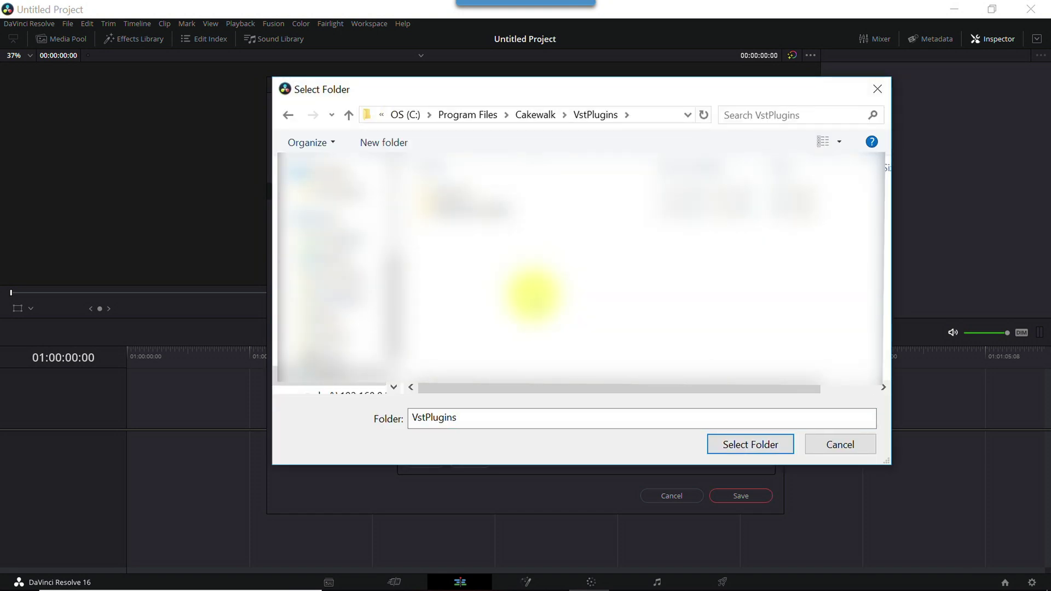
click(741, 441)
click(733, 494)
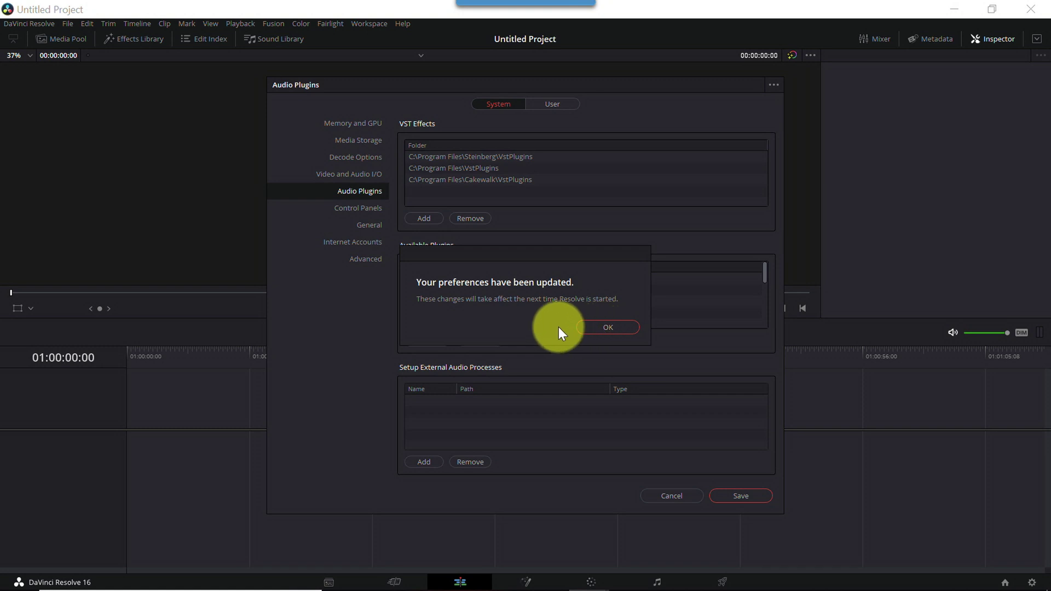
click(608, 327)
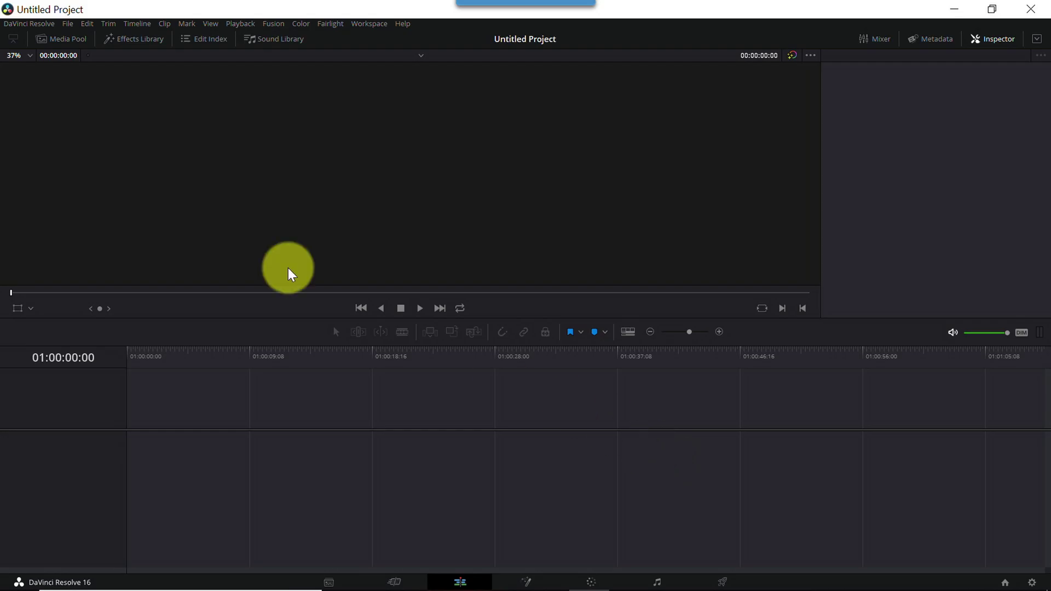
Step: After restarting, check the Audio Plugins settings in Preferences
click(37, 28)
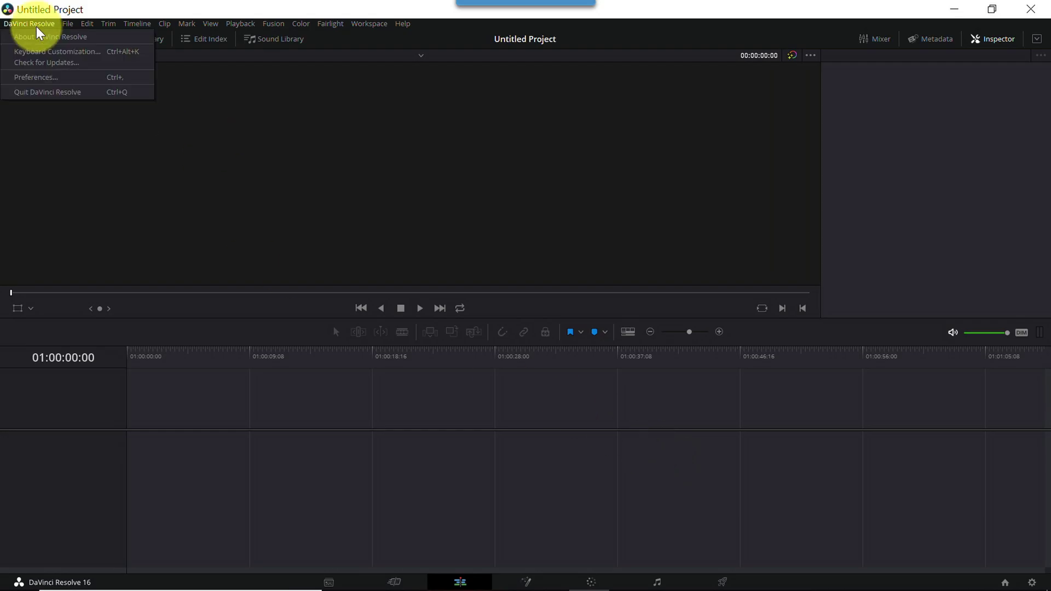
click(47, 76)
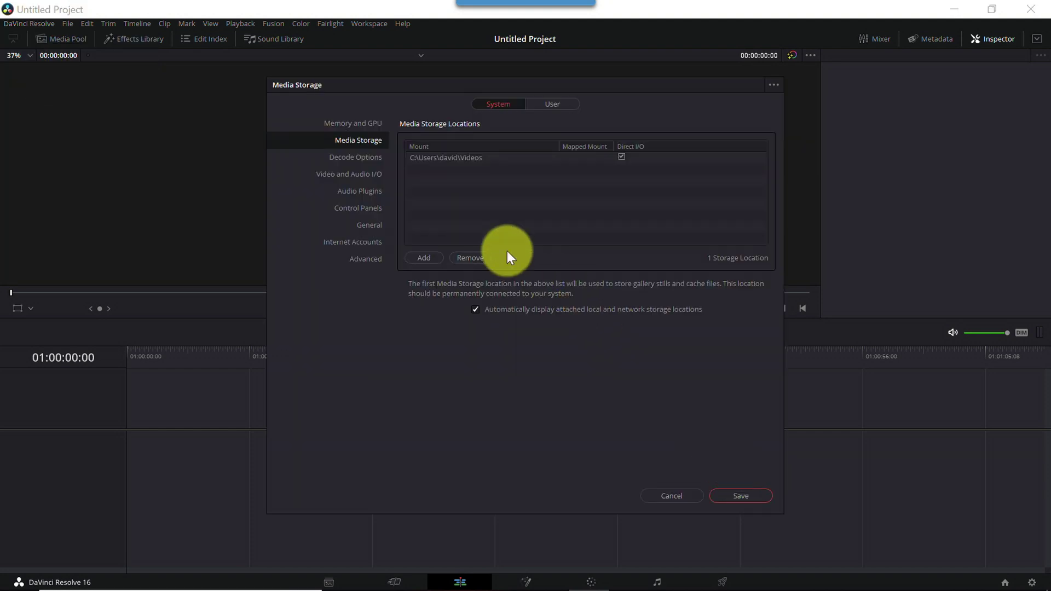
click(372, 191)
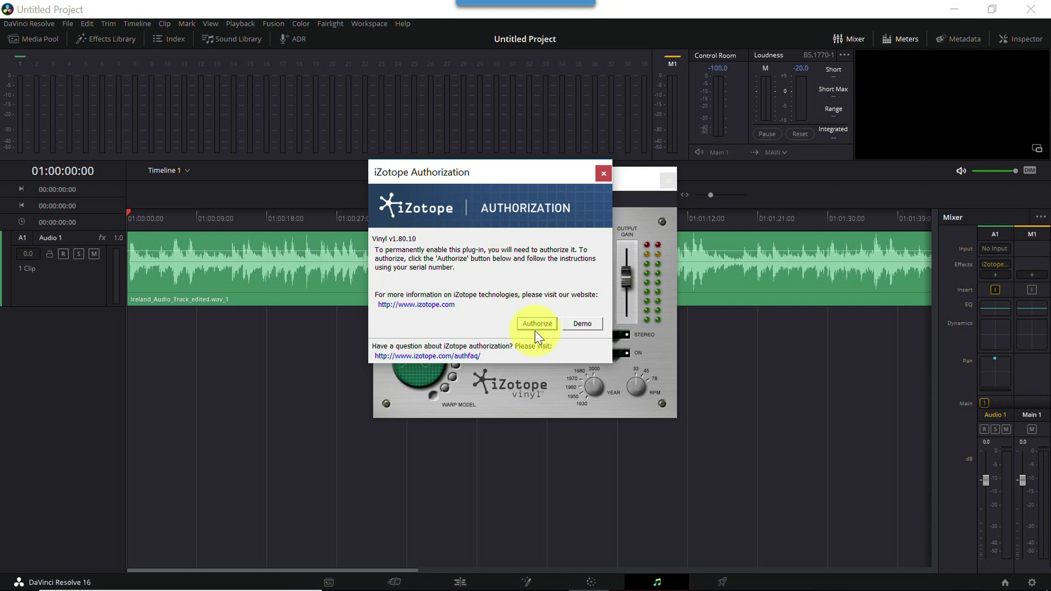
Step: Authorize iZotope Vinyl using the pasted serial number, submit the request, and finish
click(537, 323)
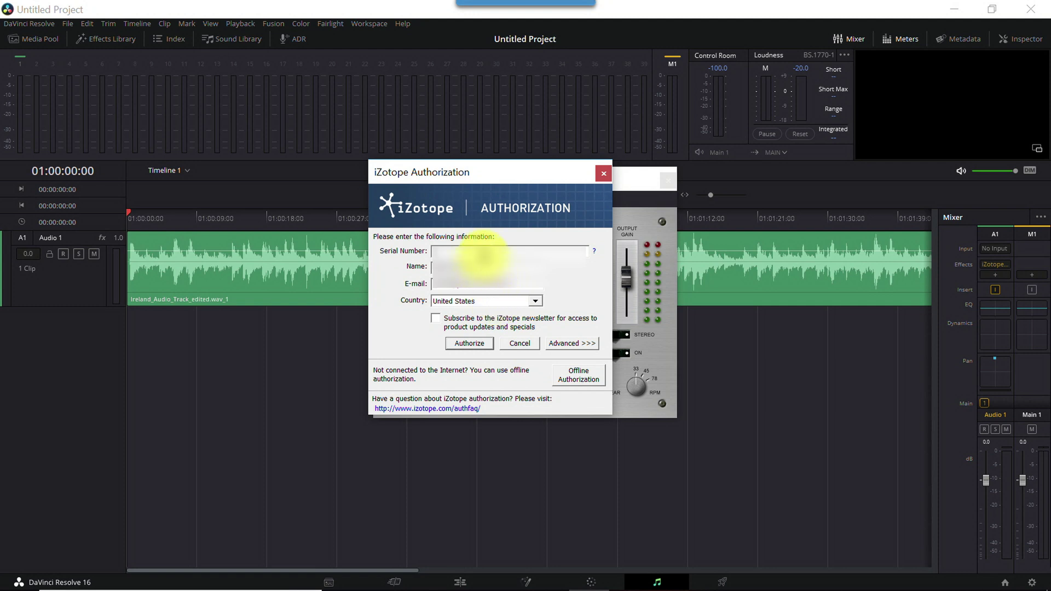
key(ctrl+v)
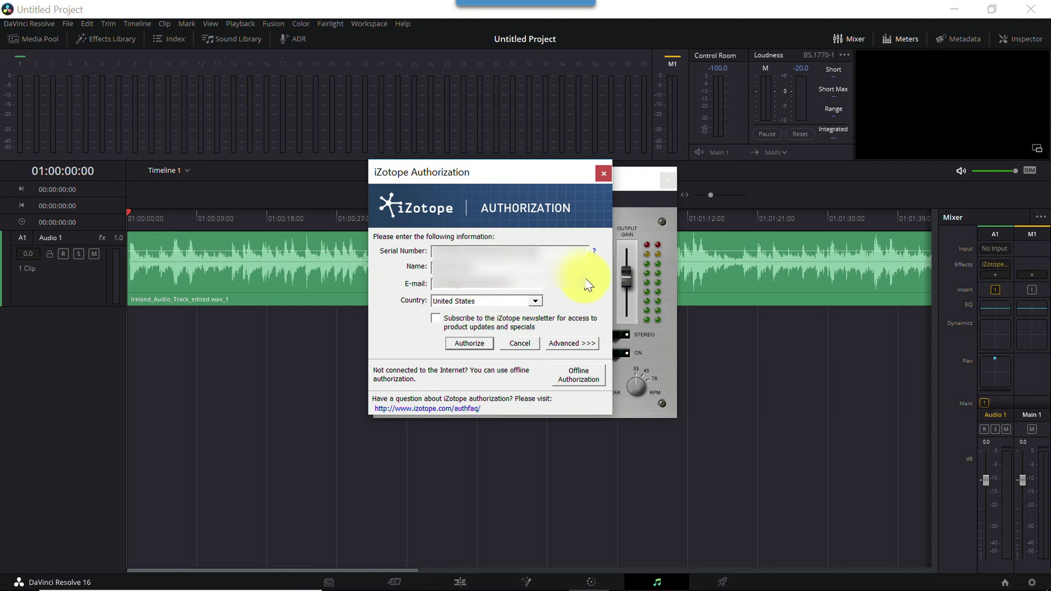
click(469, 343)
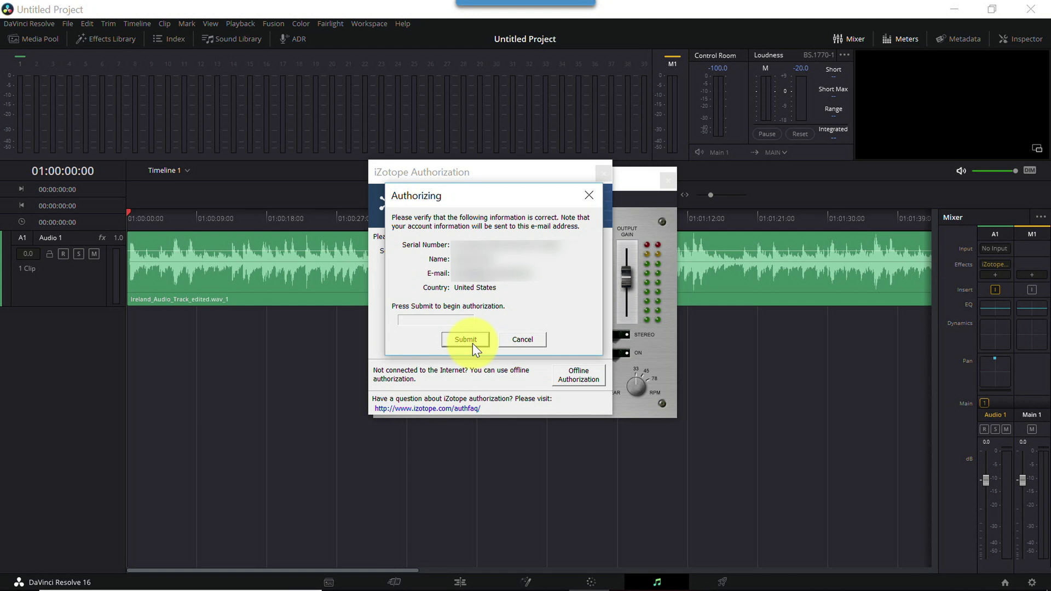
click(472, 344)
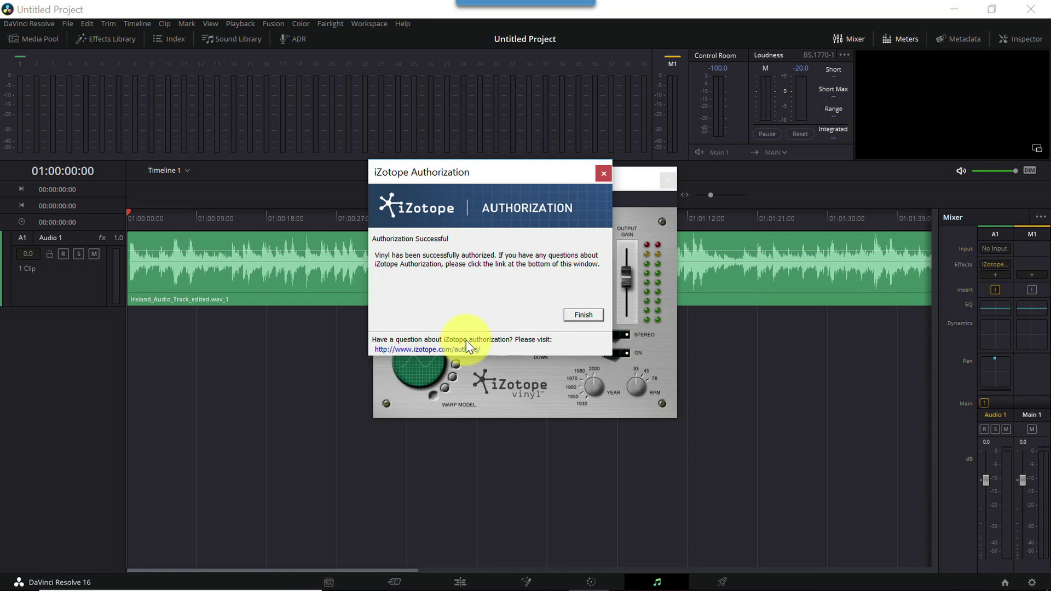
click(583, 316)
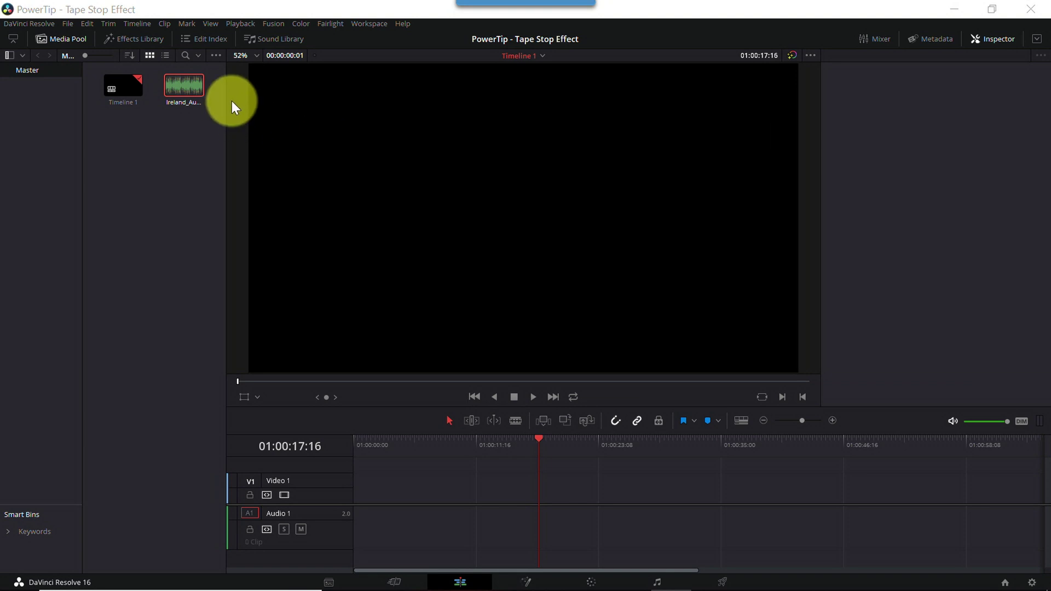
Step: Place Ireland_Audio_Track_edited.wav at the start of Audio 1 and play it once
drag(185, 84, 354, 529)
click(434, 549)
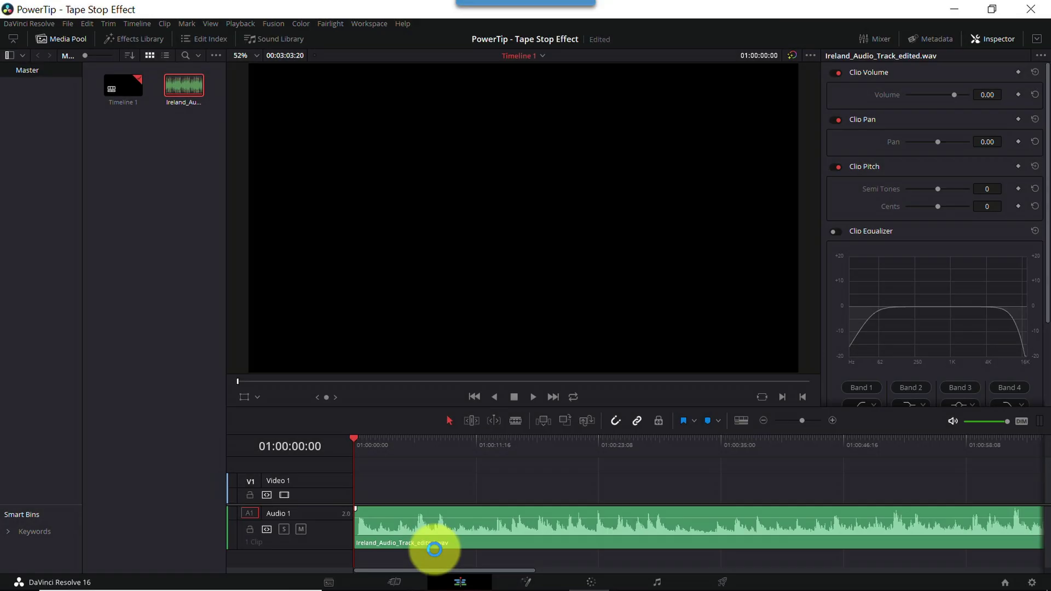
key(space)
key(space)
key(Home)
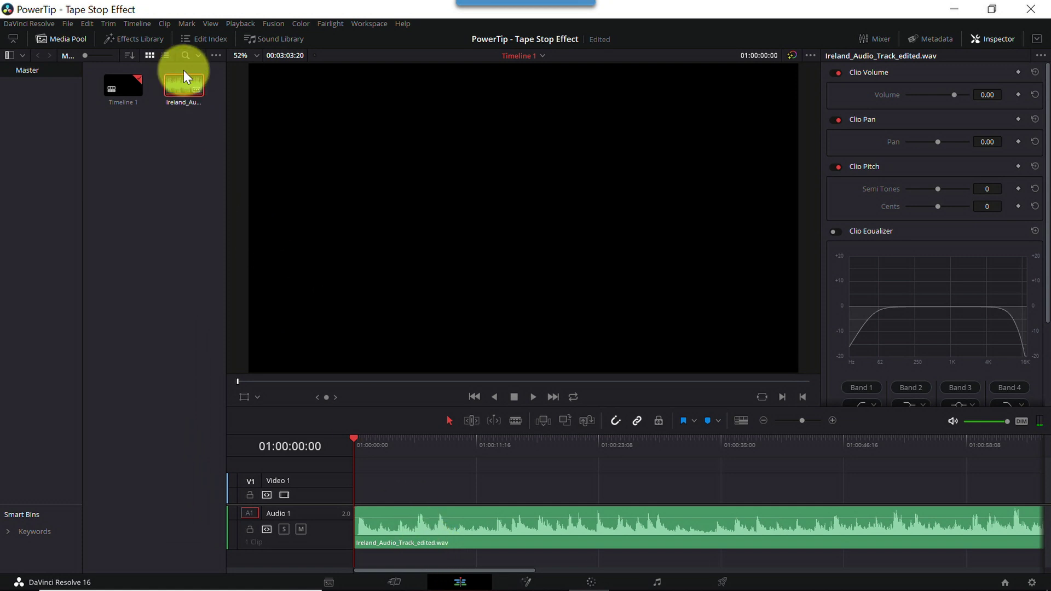
Step: Drag iZotope Vinyl from Audio FX > VST Effects onto the Audio 1 track
click(133, 30)
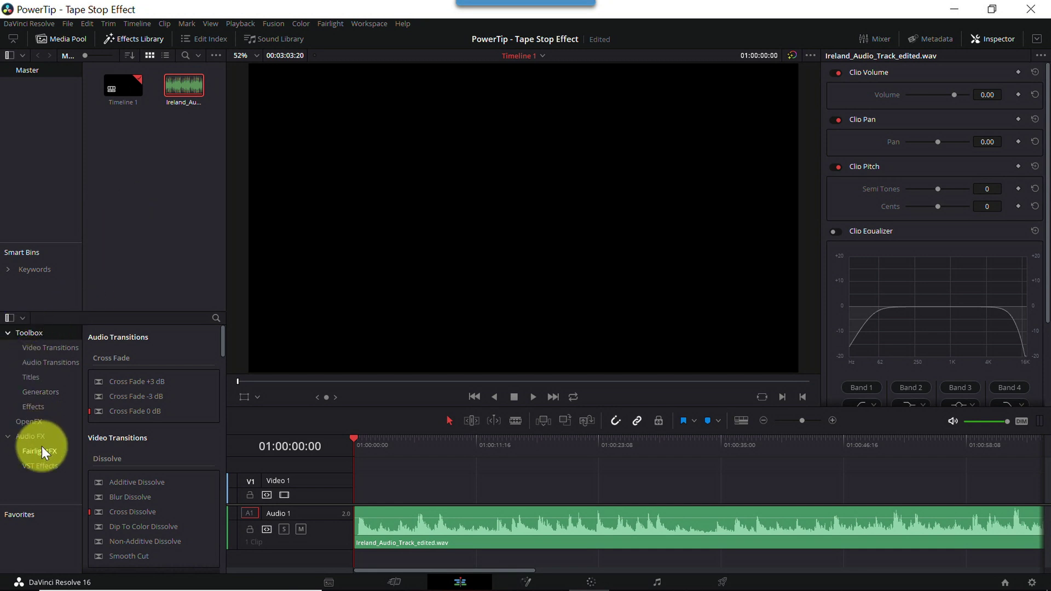
click(44, 465)
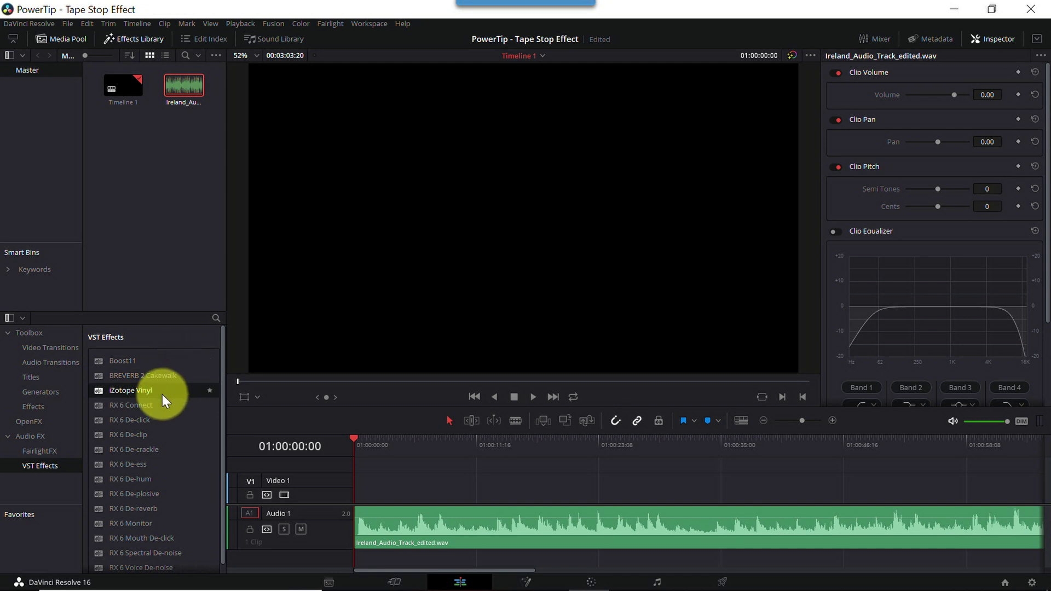
drag(162, 396, 324, 523)
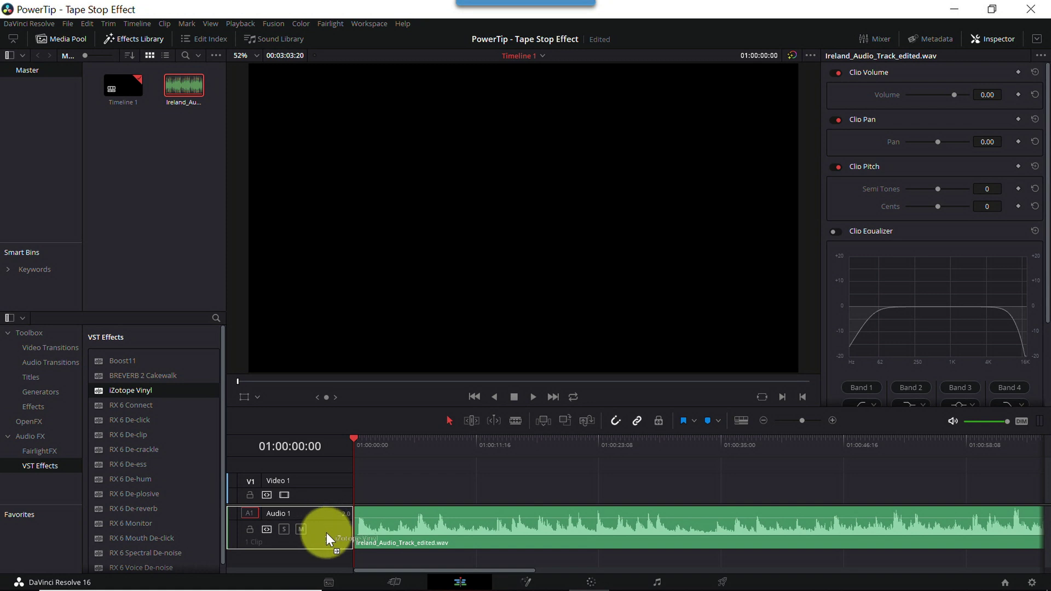
drag(326, 533, 394, 535)
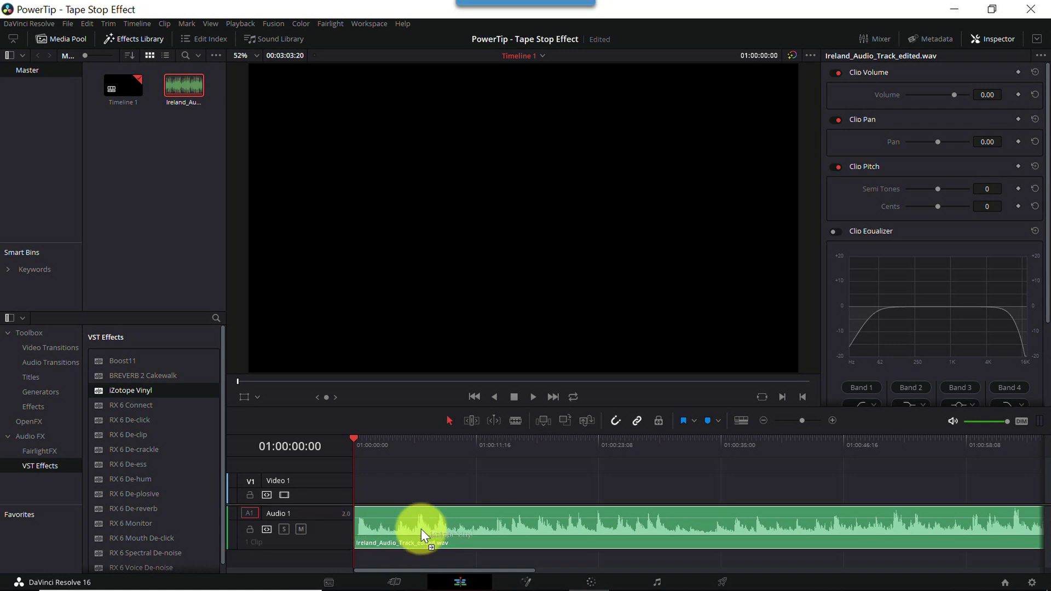
drag(422, 528, 325, 527)
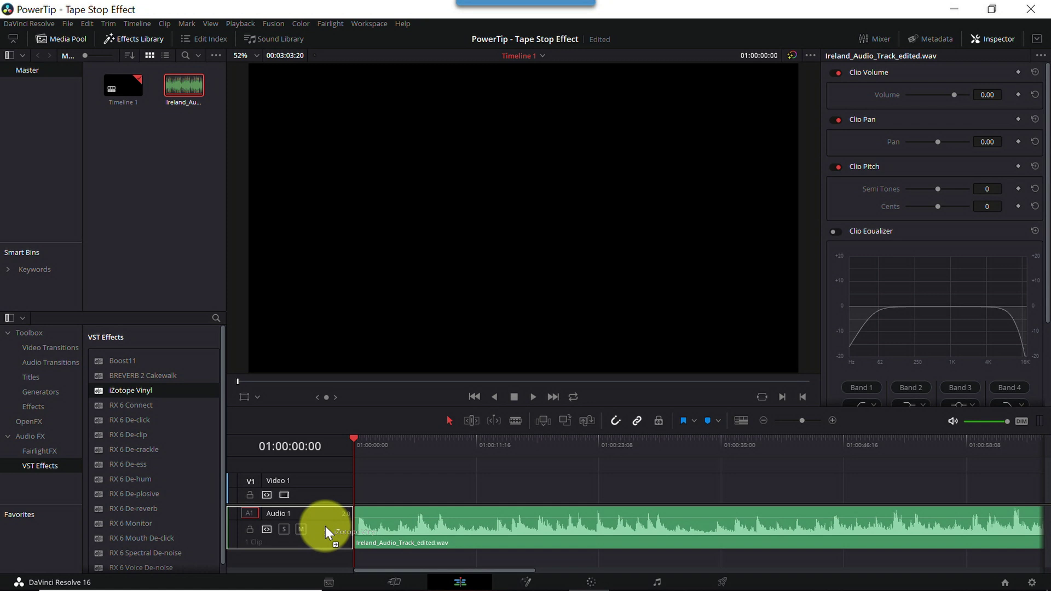
drag(325, 527, 325, 529)
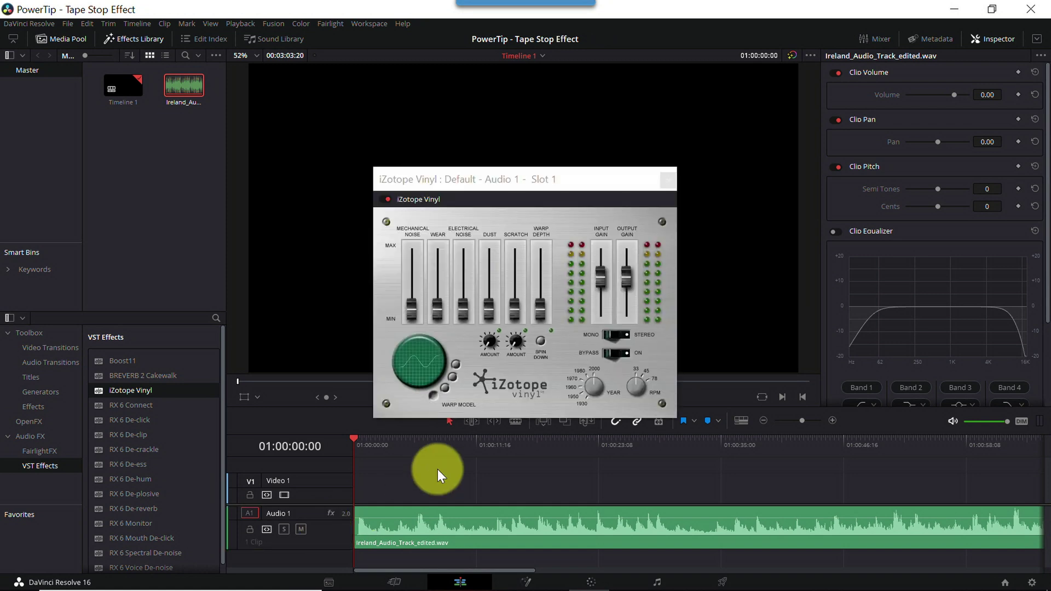
click(405, 244)
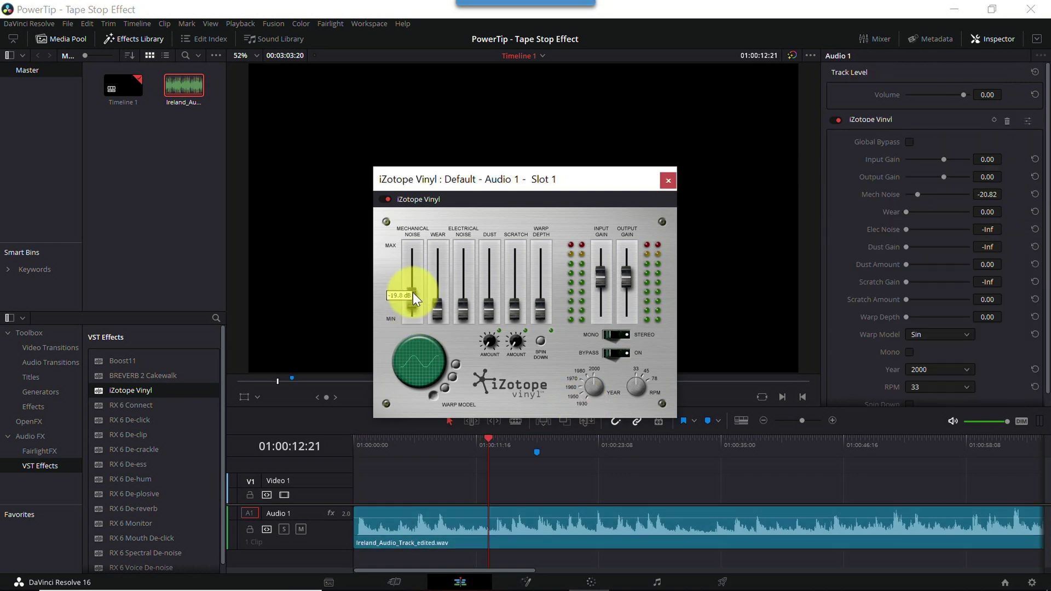
drag(412, 292, 412, 268)
drag(438, 298, 463, 268)
drag(494, 308, 515, 268)
drag(540, 310, 540, 290)
drag(490, 342, 516, 331)
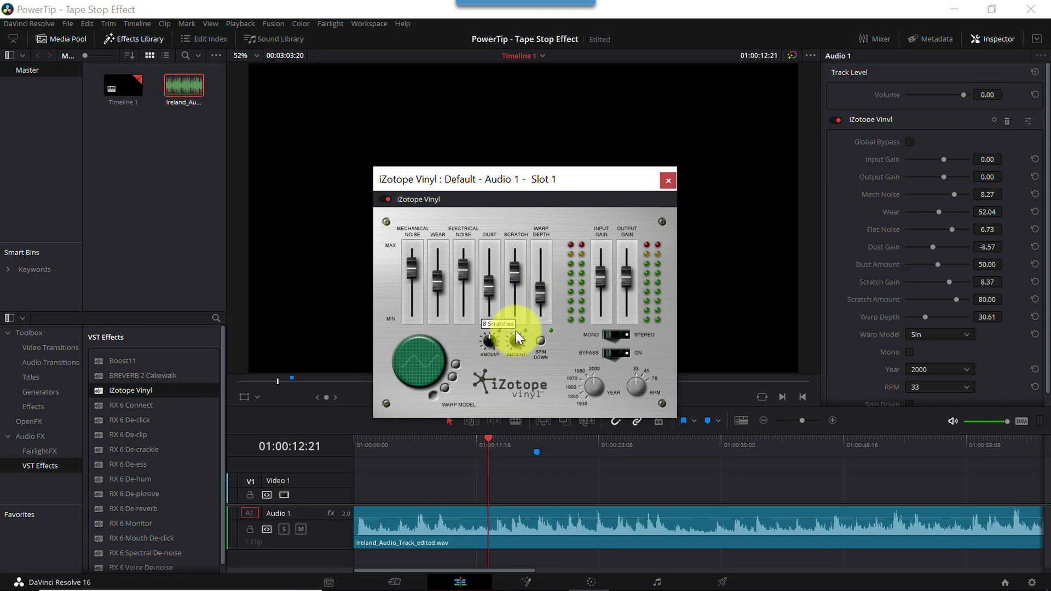
click(615, 334)
drag(594, 386, 603, 438)
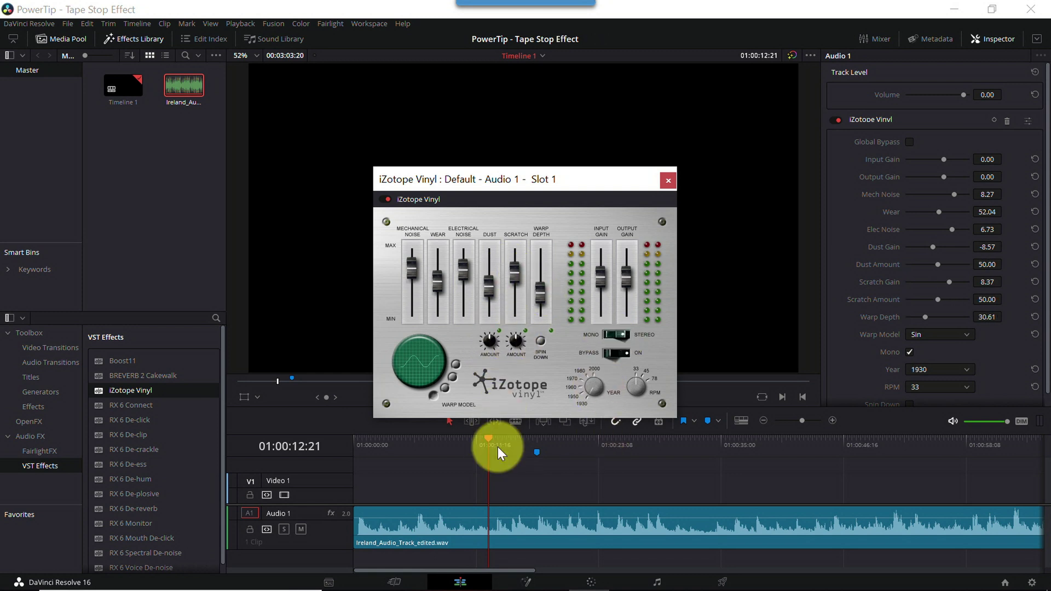
click(488, 471)
key(space)
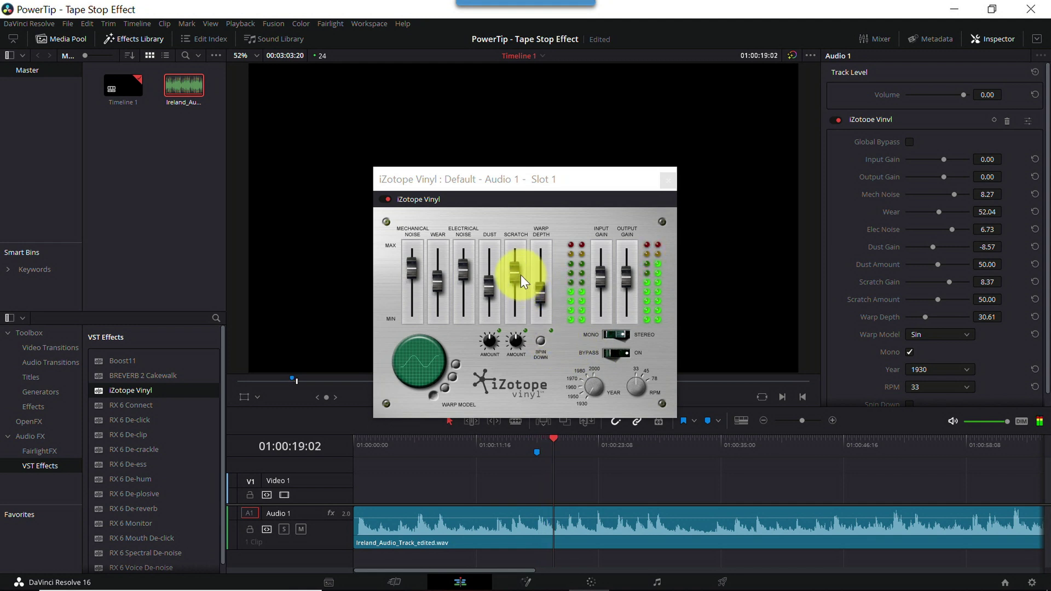
drag(517, 274, 517, 298)
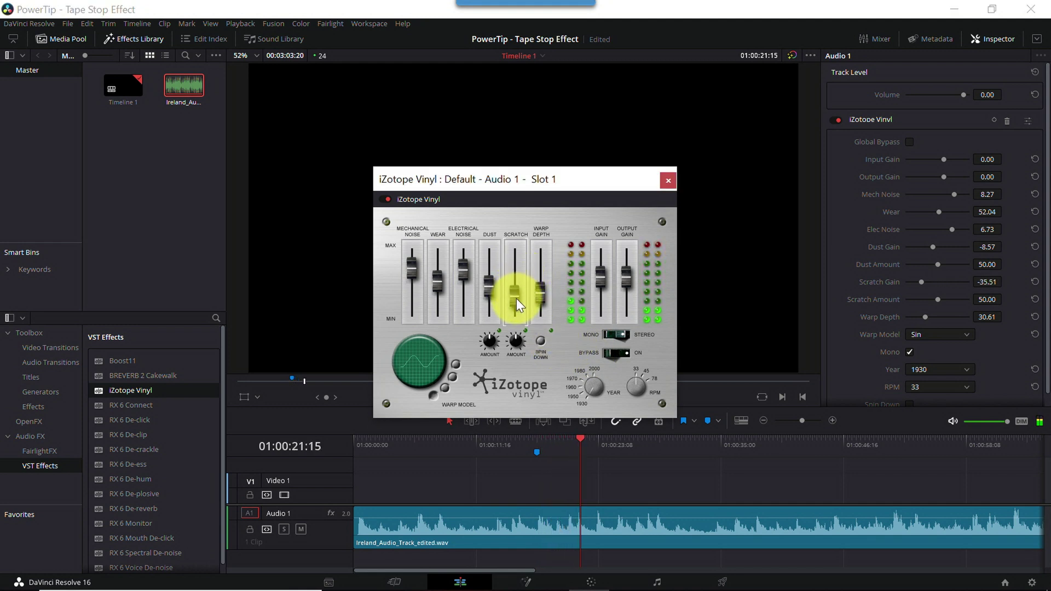
click(610, 354)
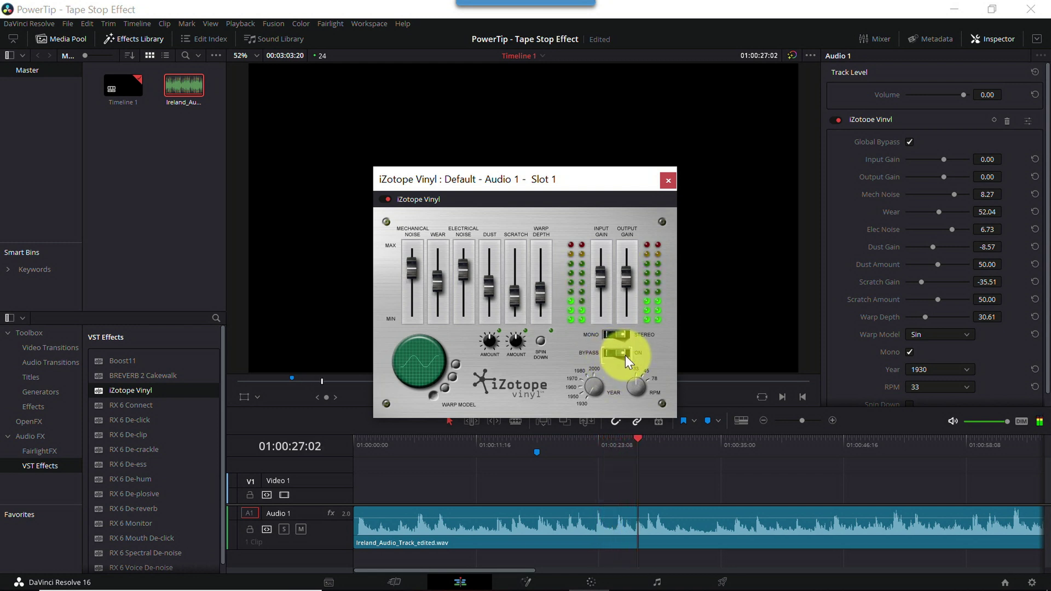
click(625, 356)
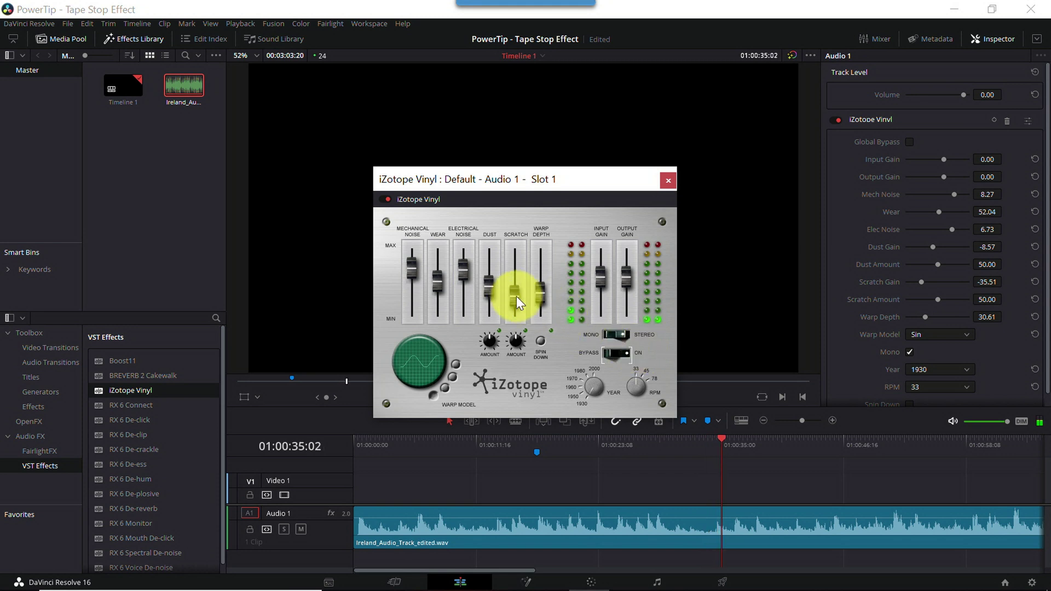
drag(517, 296, 488, 271)
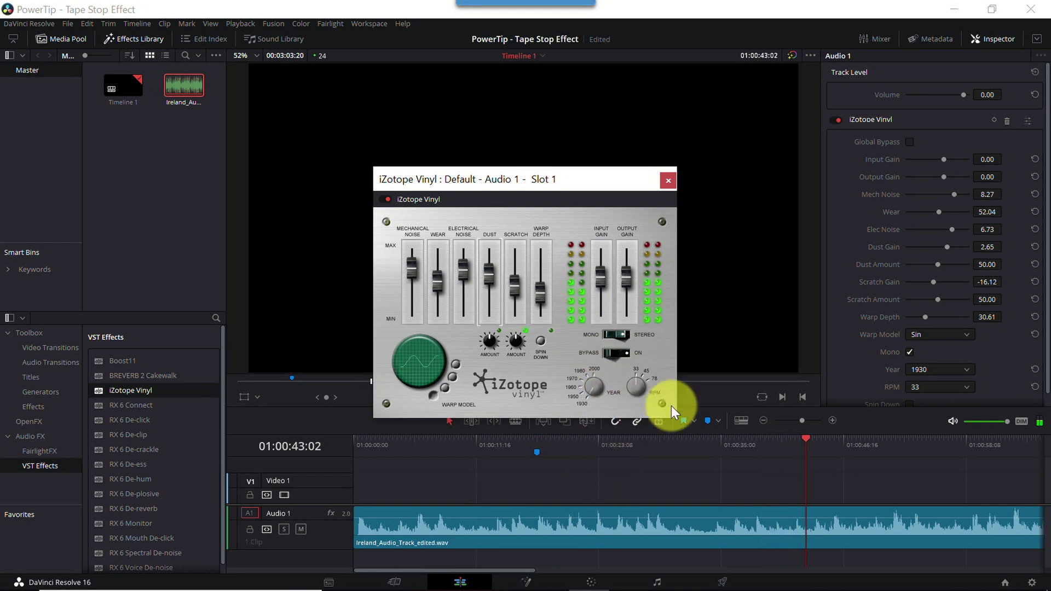
click(693, 396)
key(space)
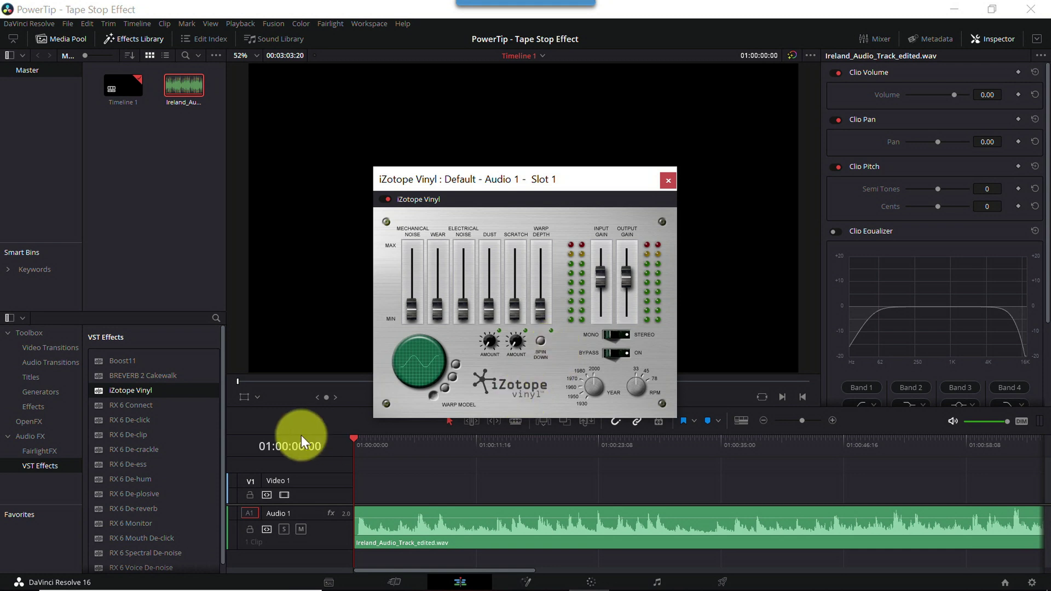
Step: Play the track, trigger Vinyl's Spin Down mid-playback, then stop and return to the start
click(359, 417)
key(space)
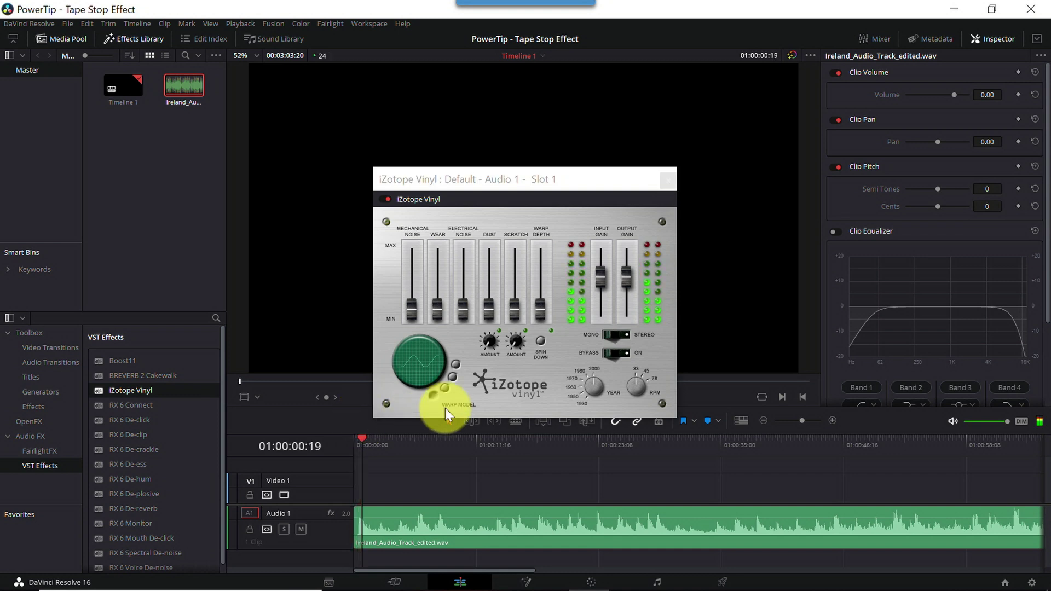
click(540, 340)
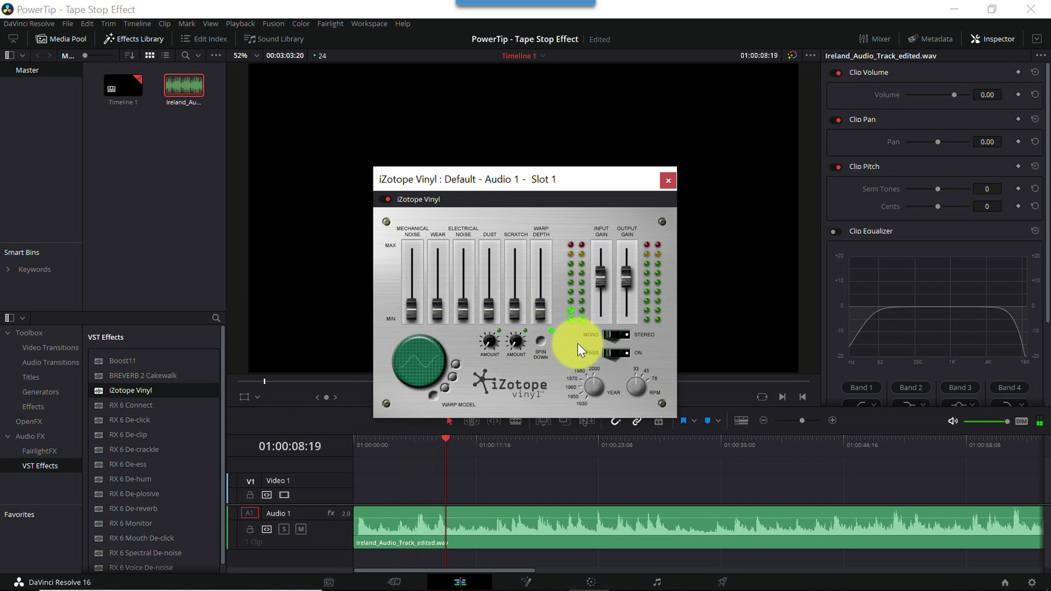
click(540, 343)
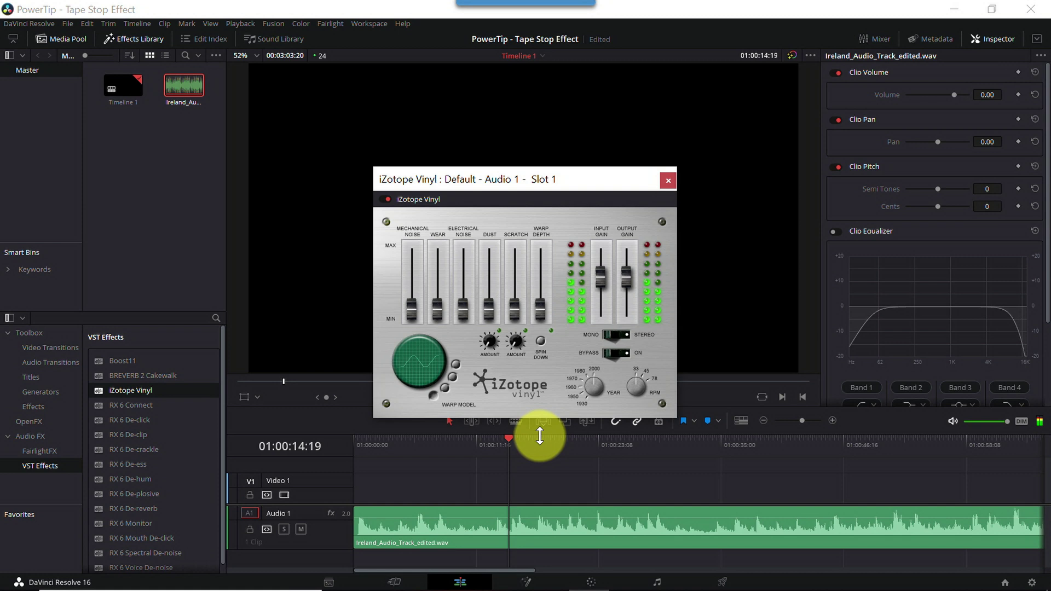
click(691, 395)
key(Home)
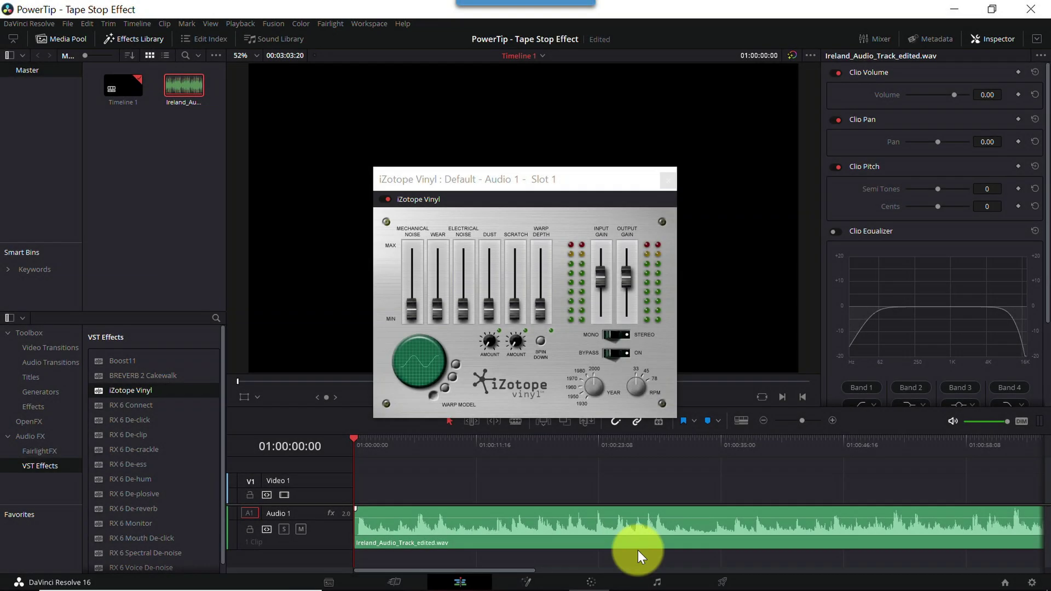
Step: On the Fairlight page, shrink the Audio 1 track, park the playhead at 01:00:13:18 and open the Mixer
click(657, 584)
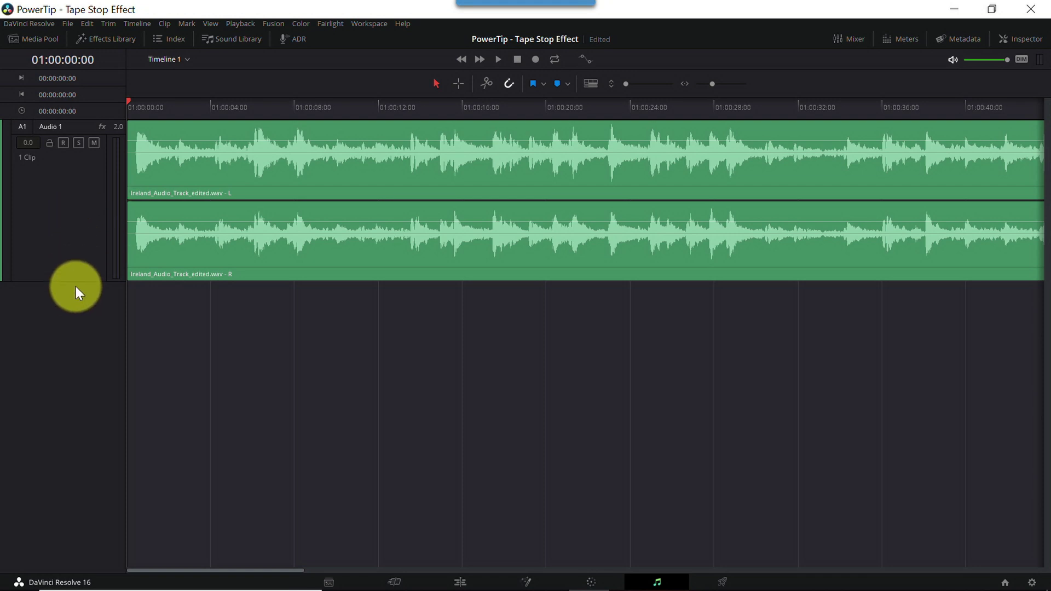
mouse_move(75, 282)
mouse_down()
mouse_move(75, 192)
mouse_move(73, 275)
mouse_up()
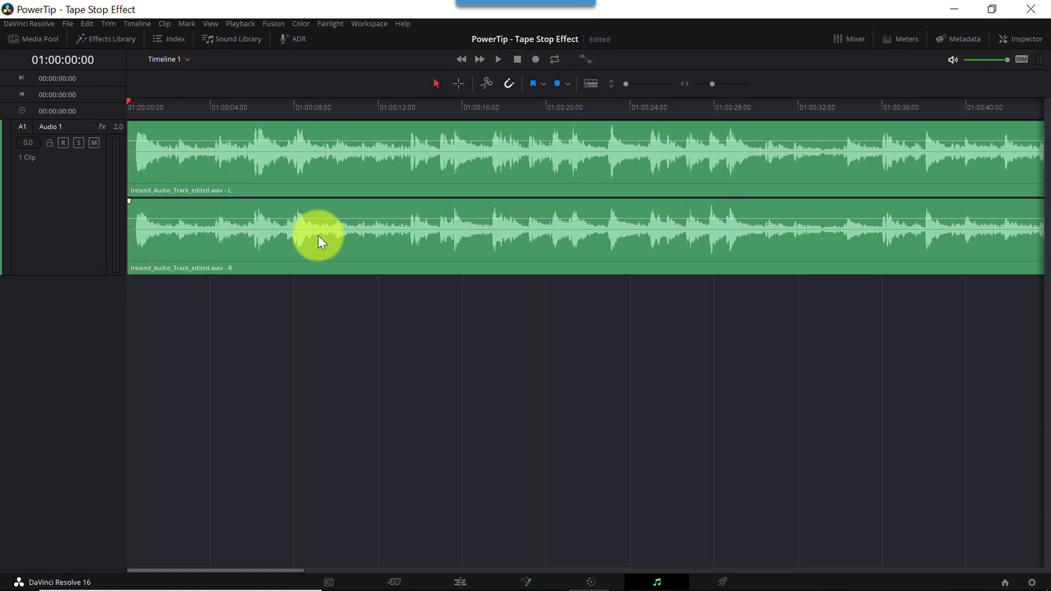
click(415, 107)
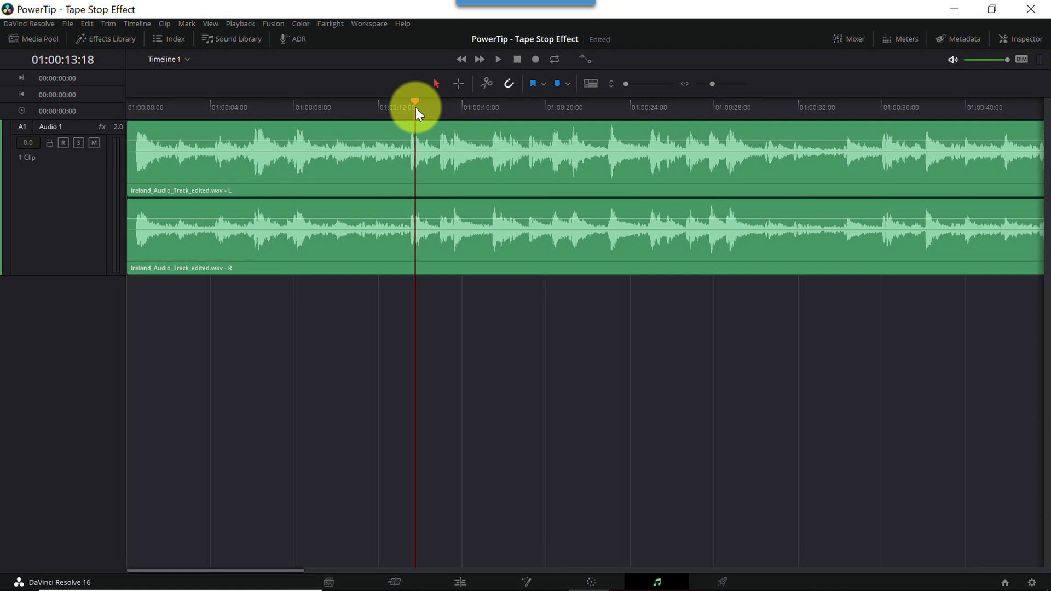
key(space)
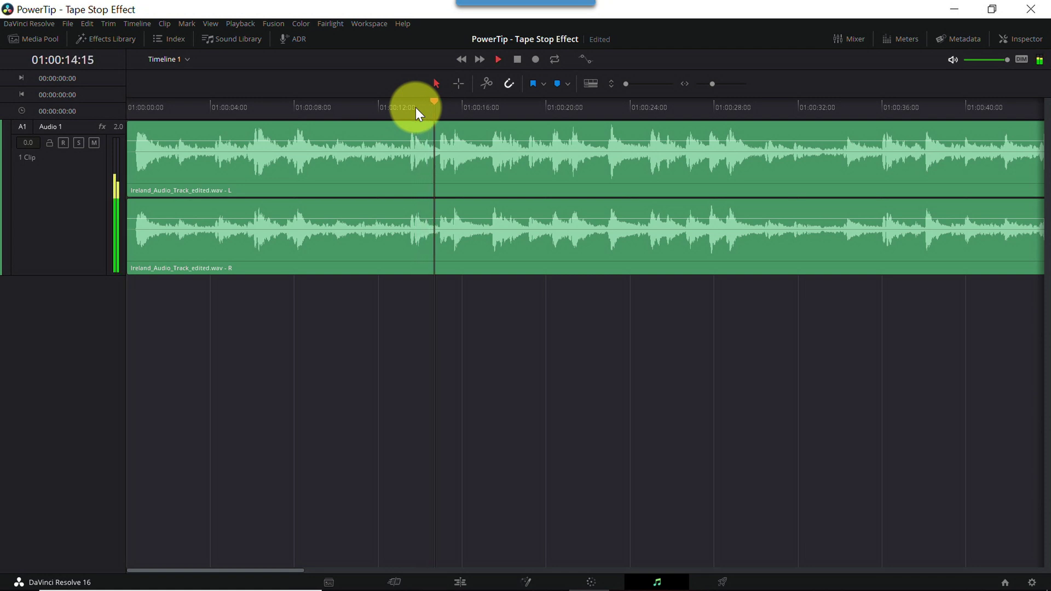
key(space)
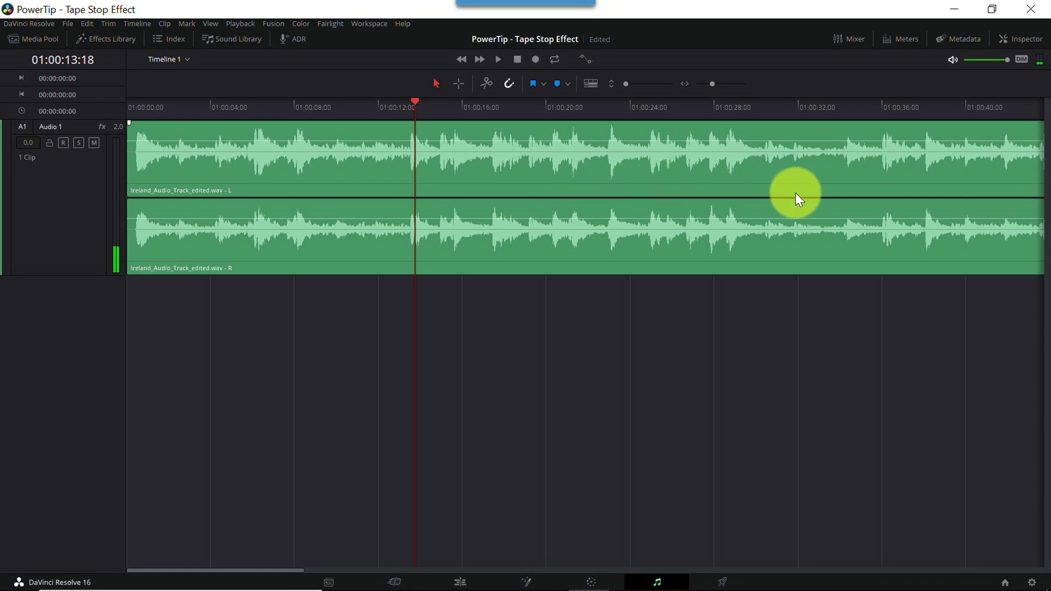
click(857, 44)
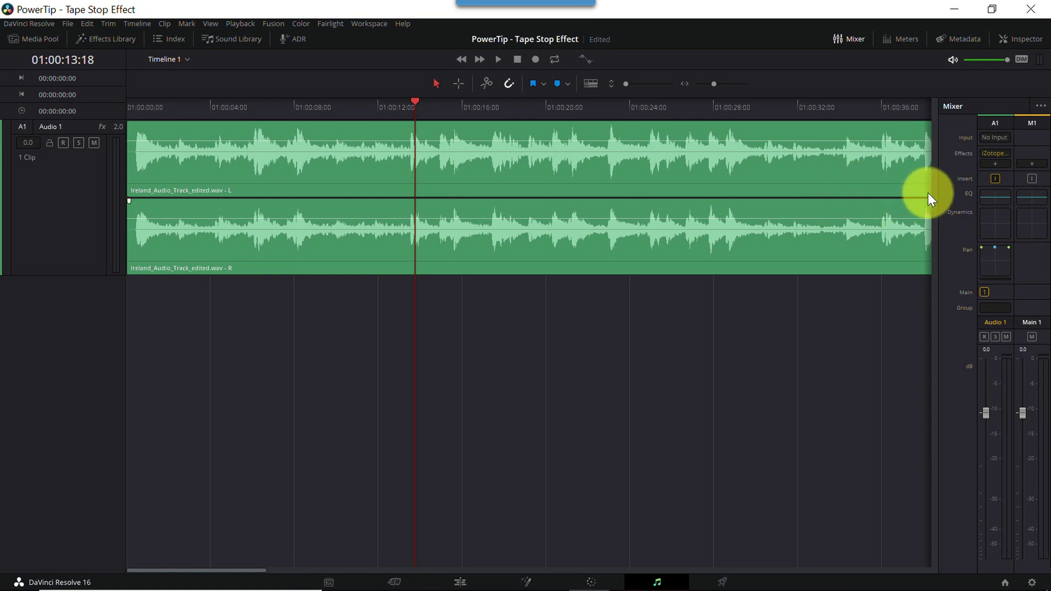
Step: Open the iZotope Vinyl plugin window for Audio 1 and move it to the lower right
click(996, 154)
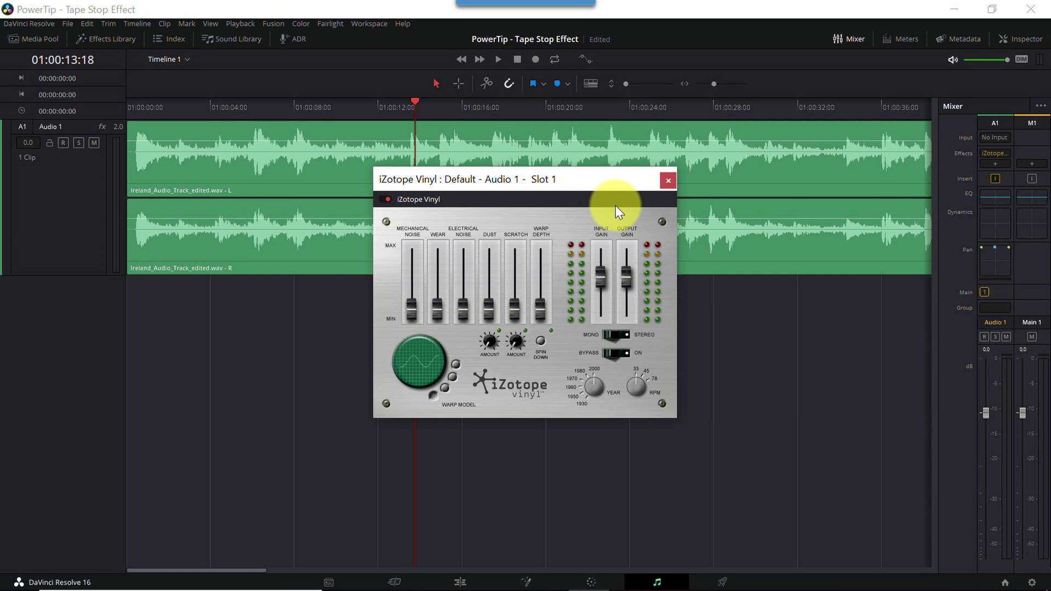
drag(606, 197, 796, 301)
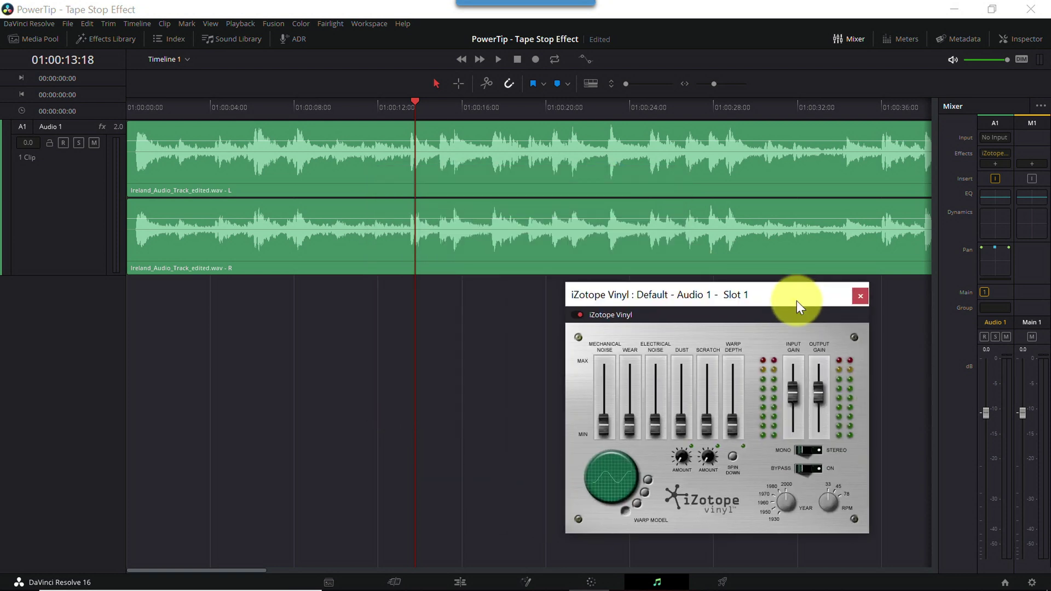
click(436, 320)
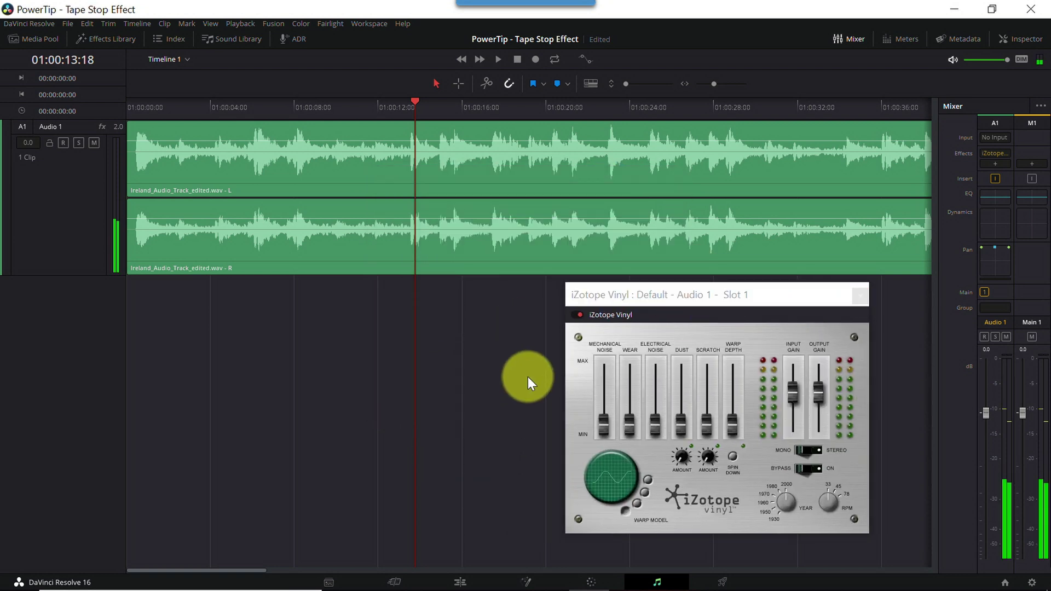
Step: Zoom into the timeline and add a marker at 01:00:17:11
key(ctrl+equal)
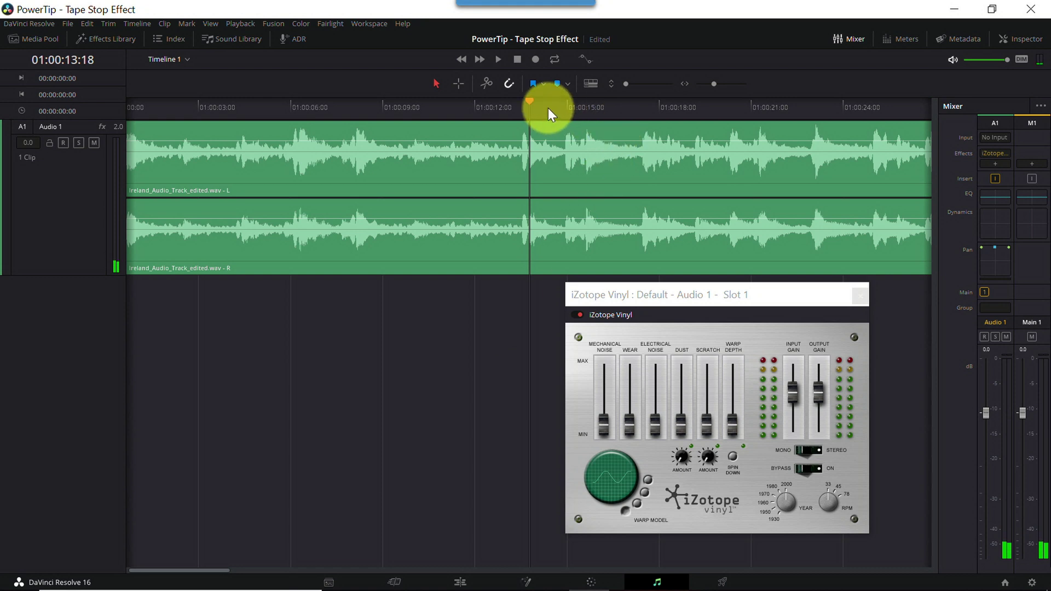
click(533, 83)
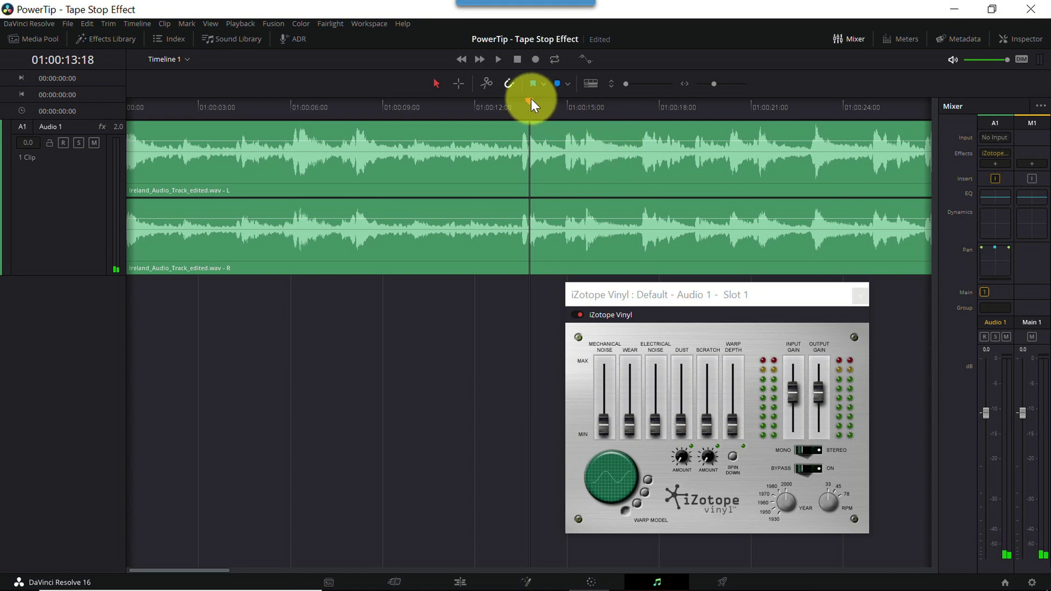
click(645, 106)
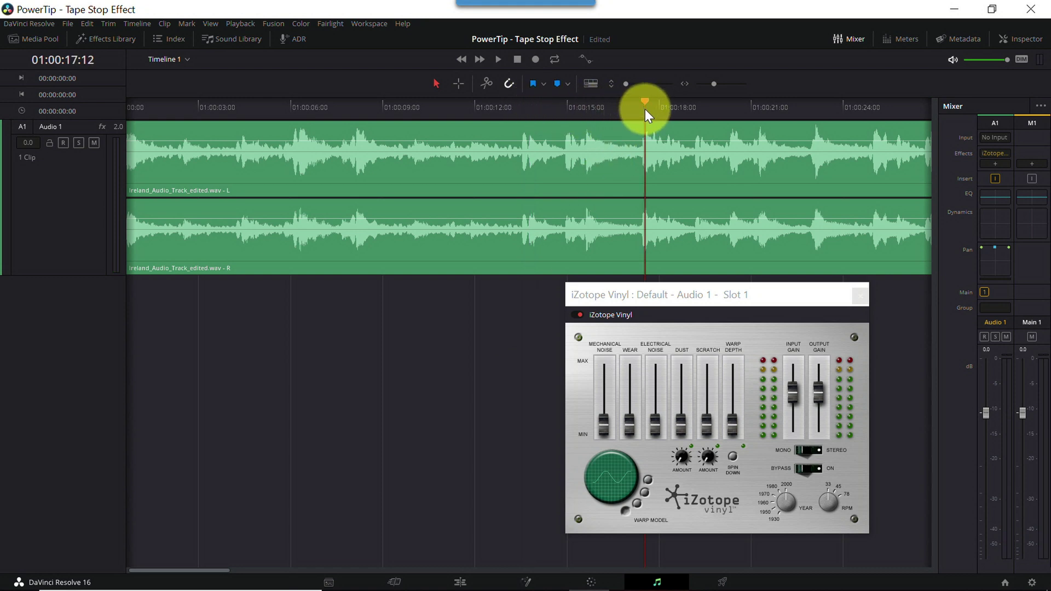
key(ctrl+equal)
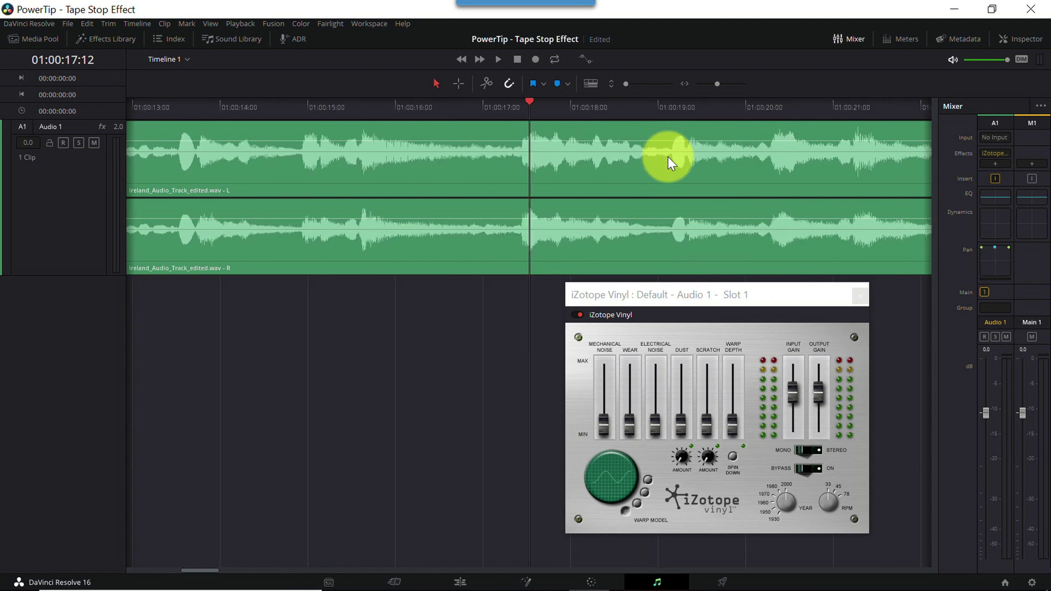
key(space)
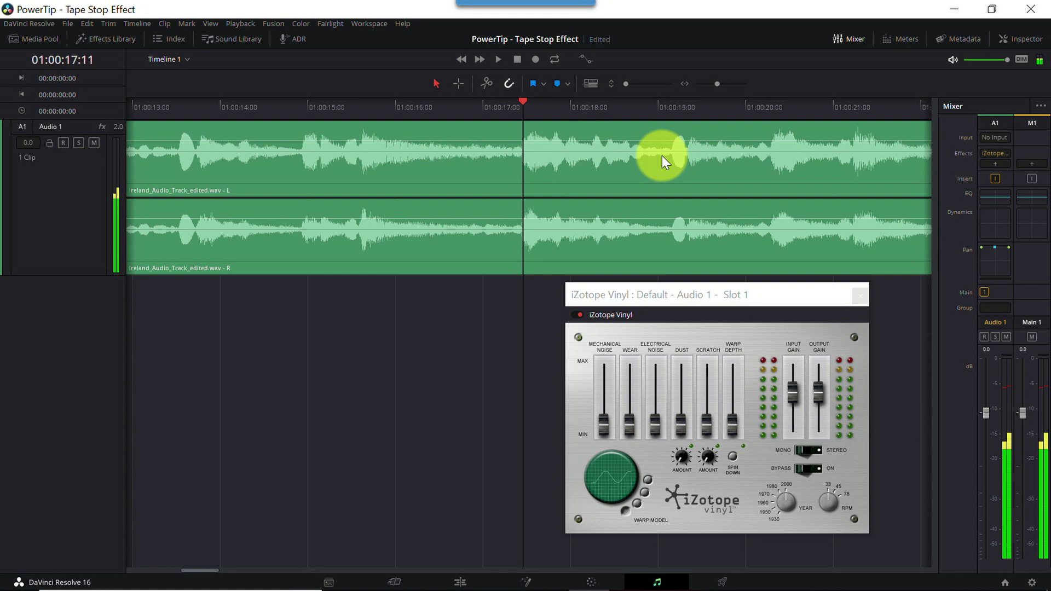
key(m)
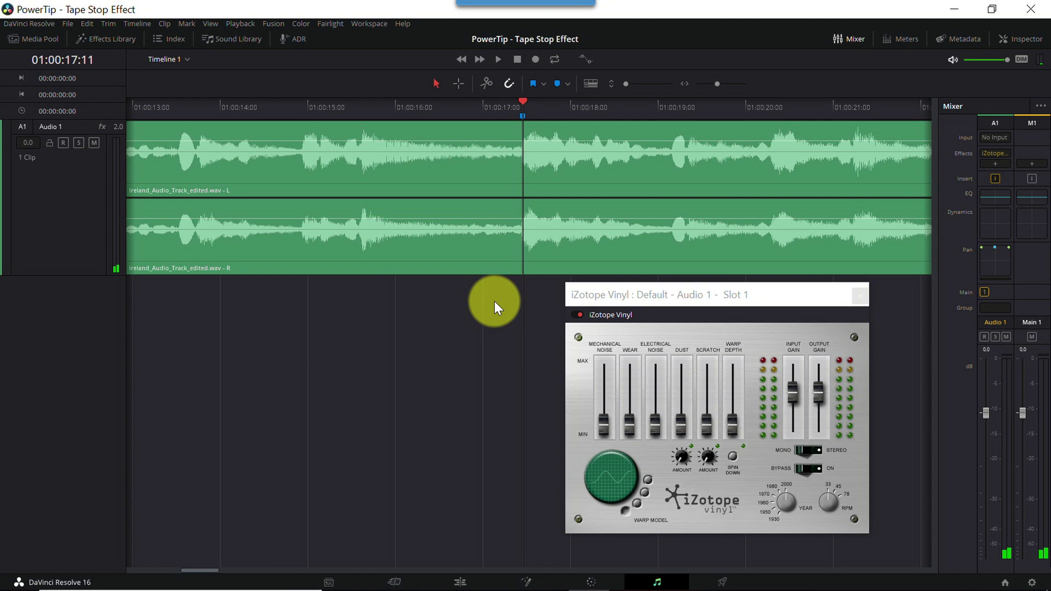
key(ctrl+minus)
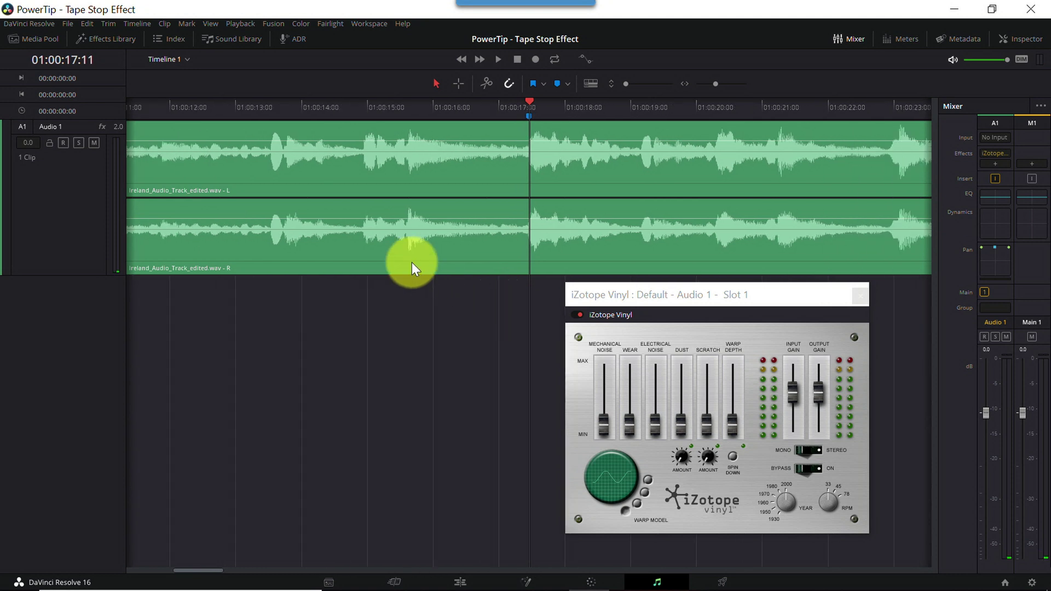
click(285, 103)
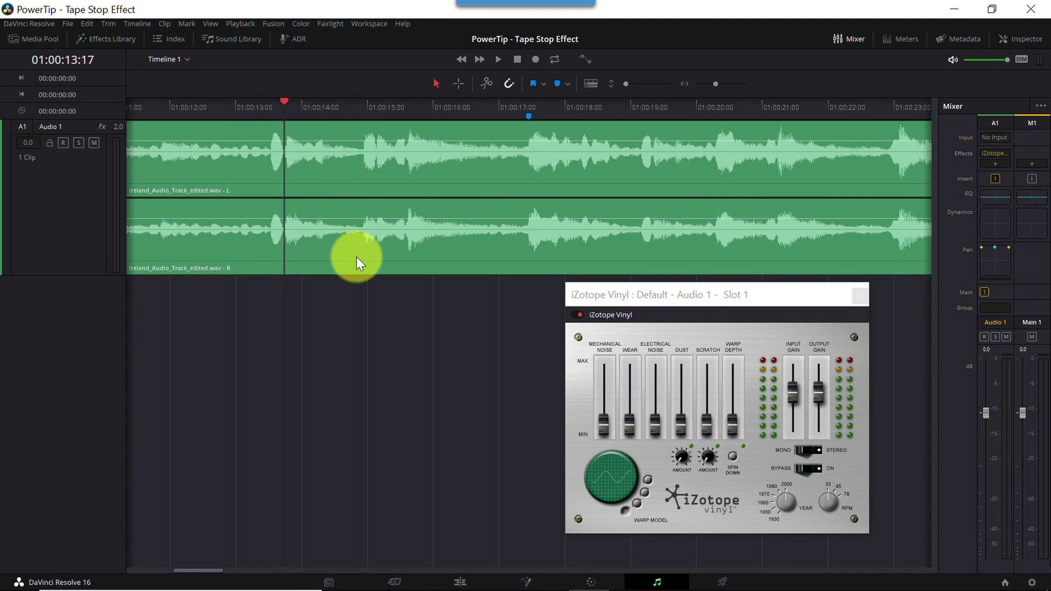
click(732, 456)
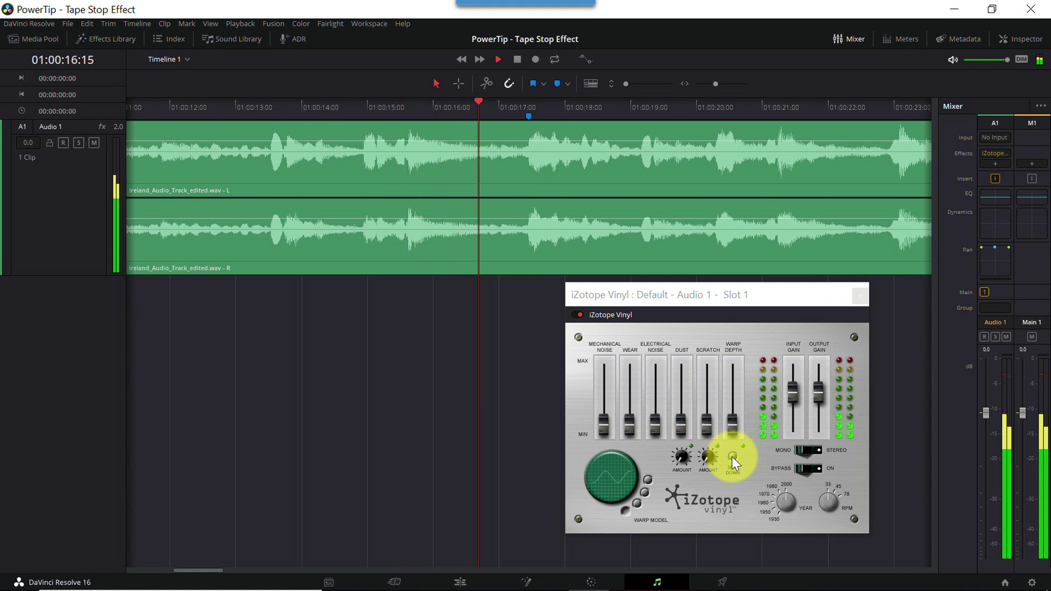
click(732, 457)
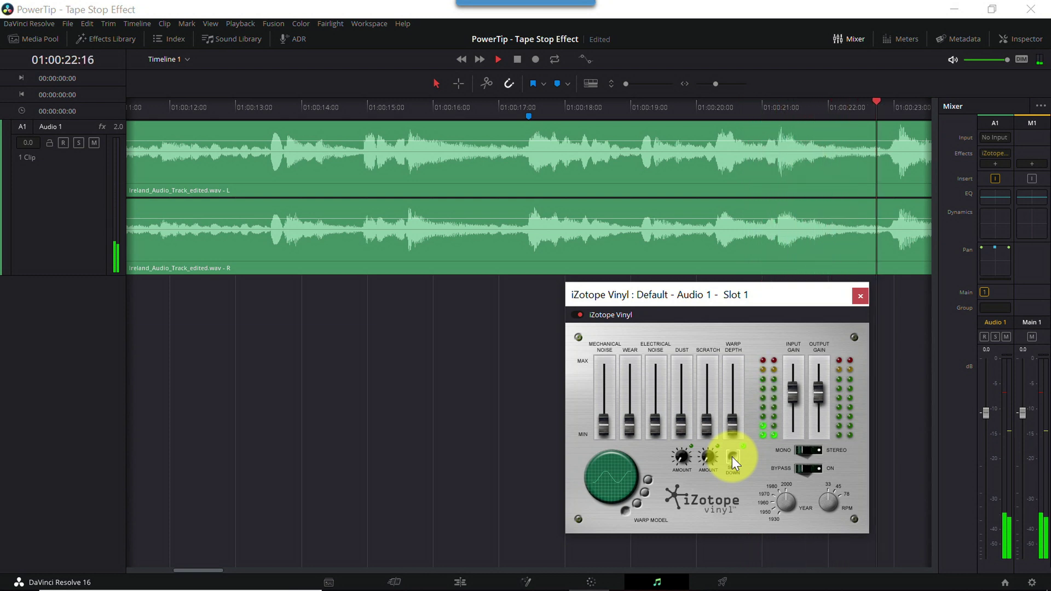
click(477, 523)
key(space)
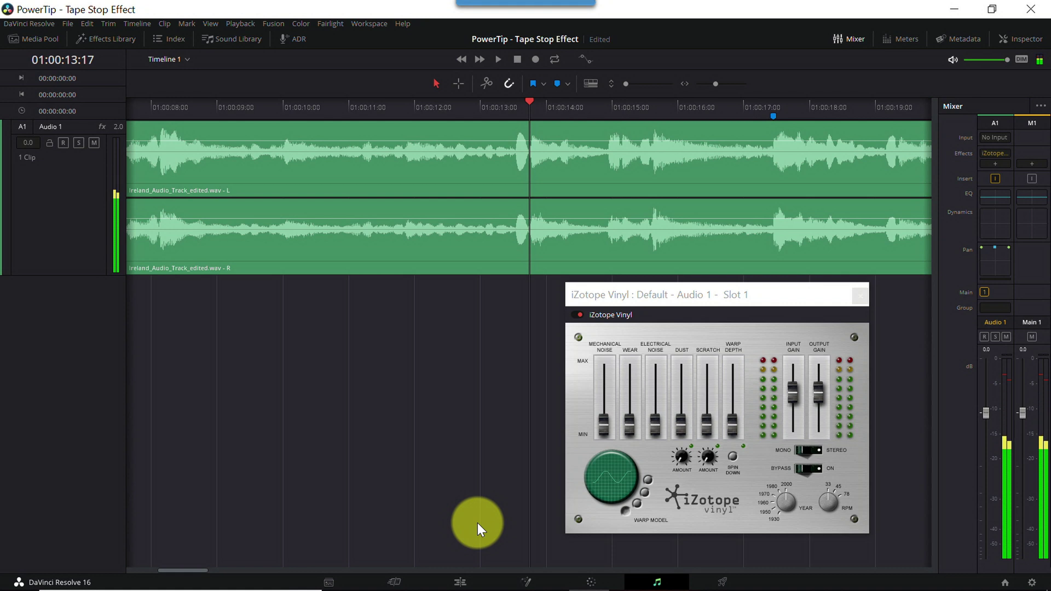
scroll(507, 475, down, 1)
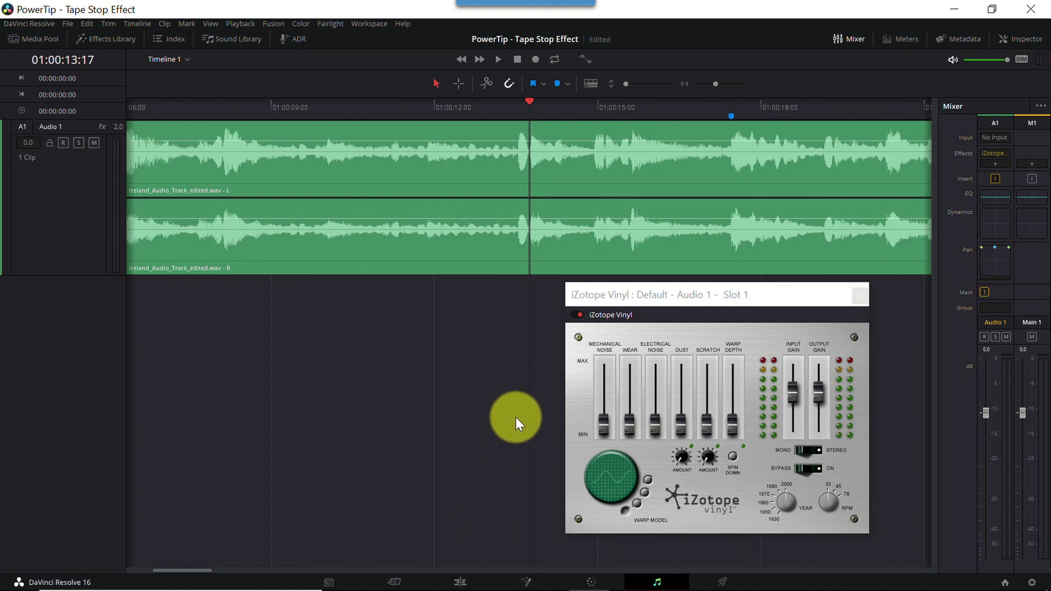
Step: Show the automation toolbar and set Audio 1's automation parameter to Plugins > iZotope Vinyl > Spin Down
click(584, 59)
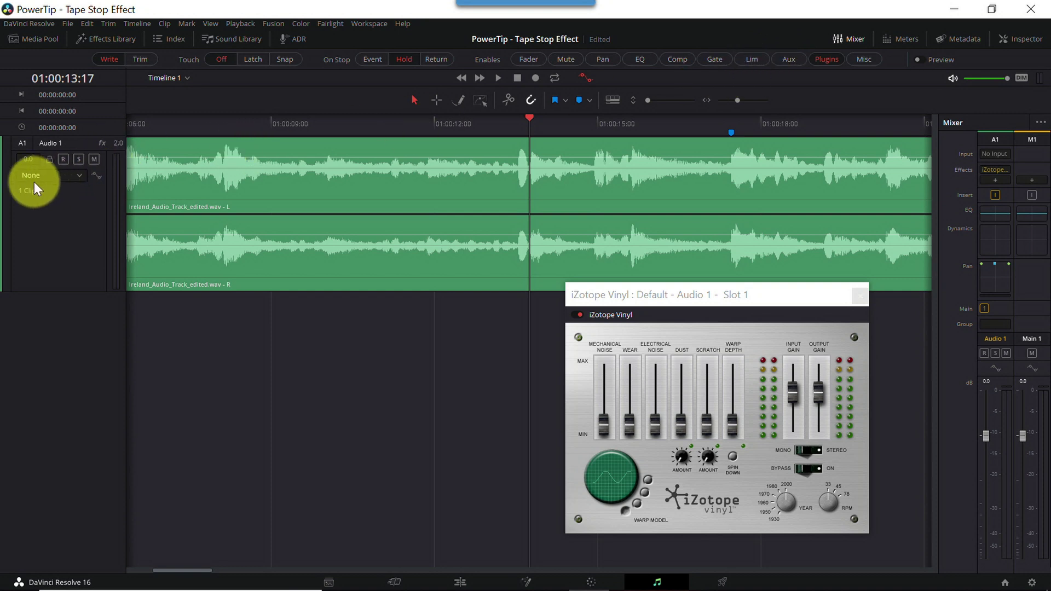
click(78, 176)
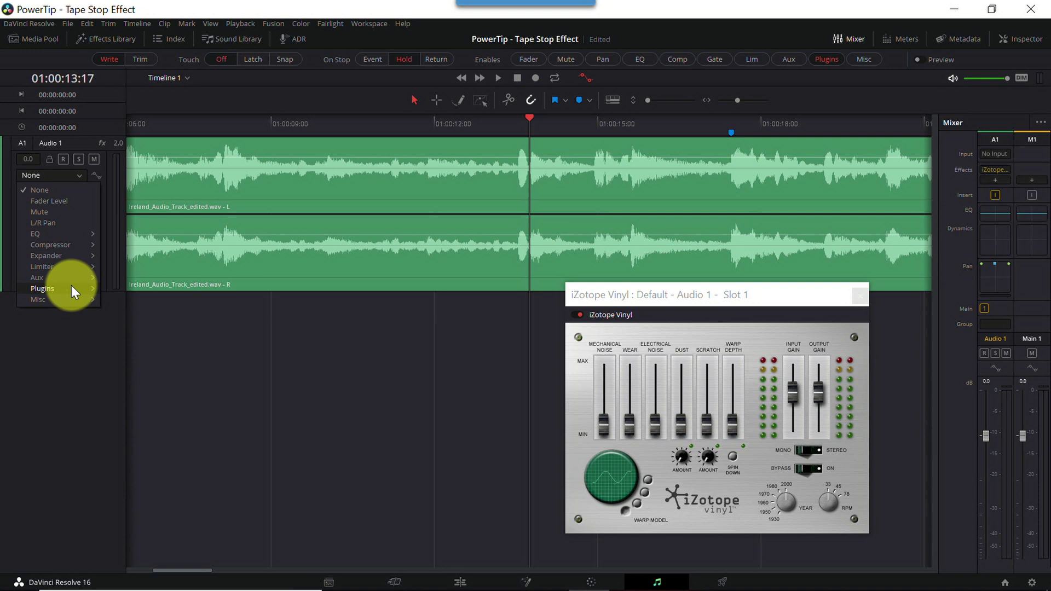
mouse_move(71, 283)
mouse_move(119, 293)
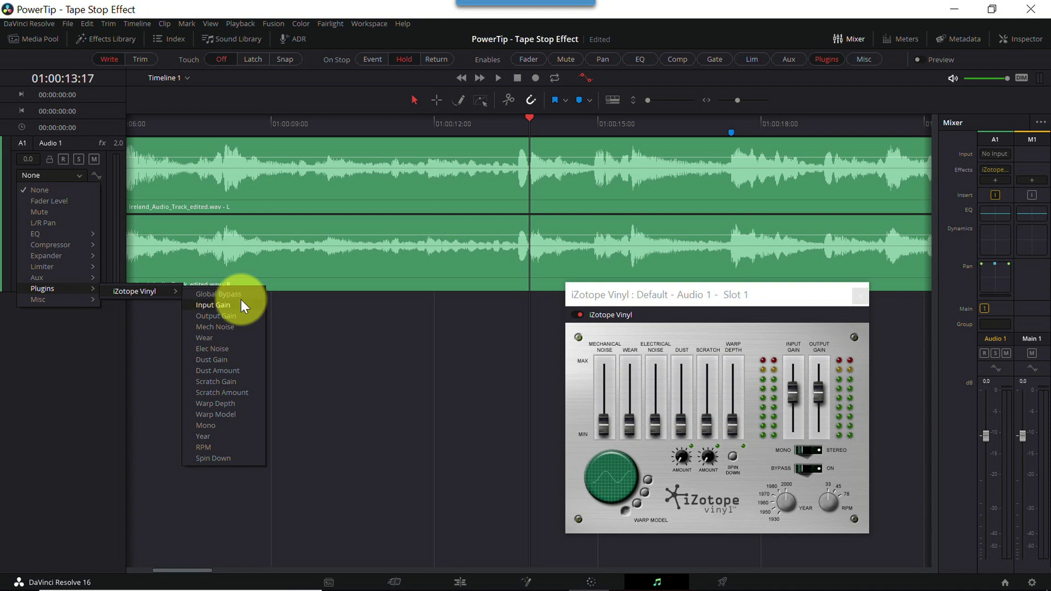
click(237, 459)
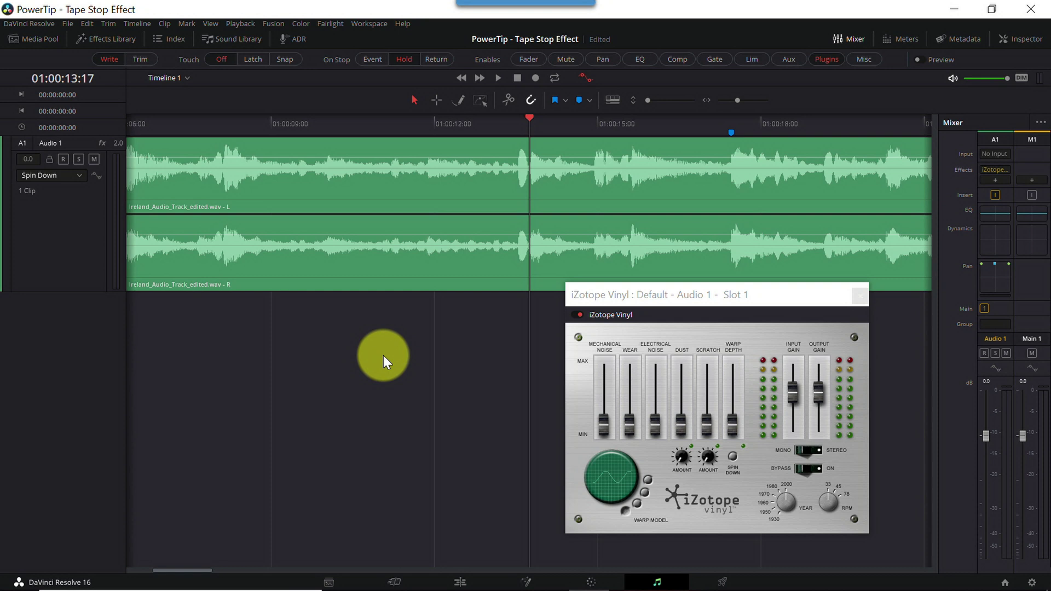
Step: Select the Ireland music clip and use Range Selection to reveal its Spin Down automation line
click(498, 179)
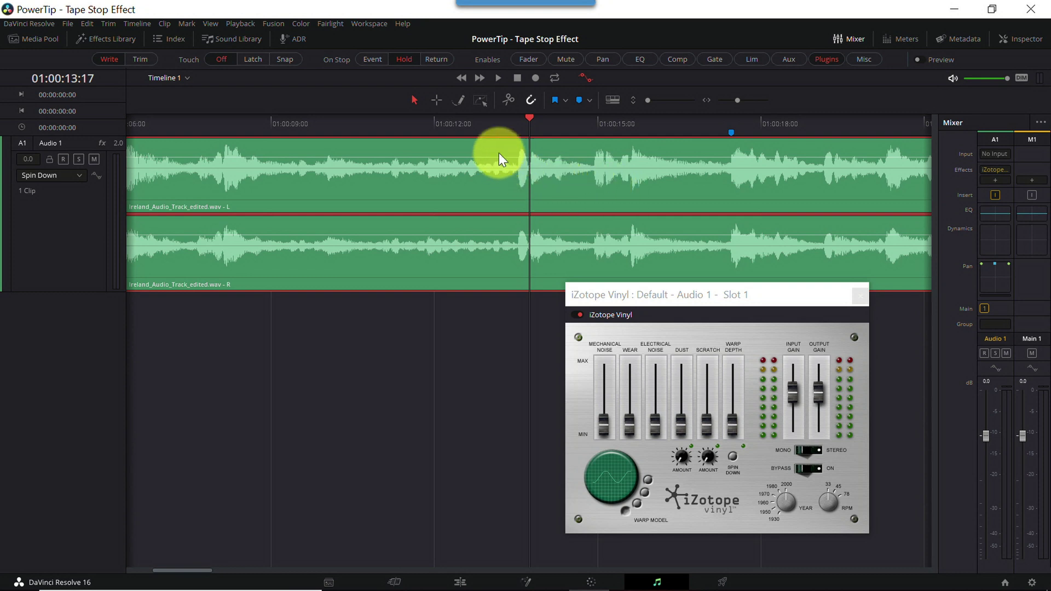
click(485, 104)
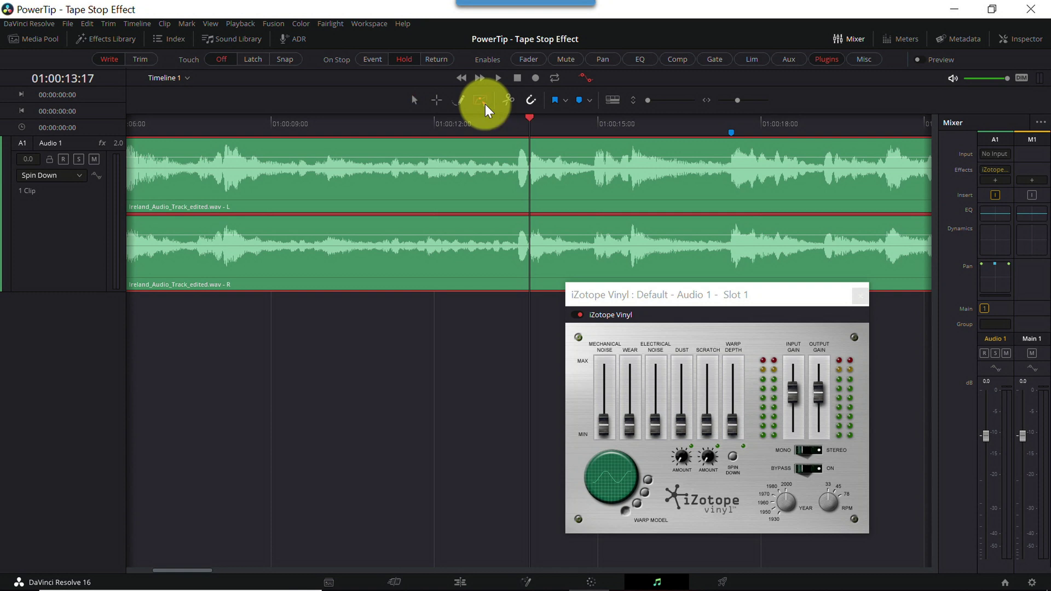
click(530, 194)
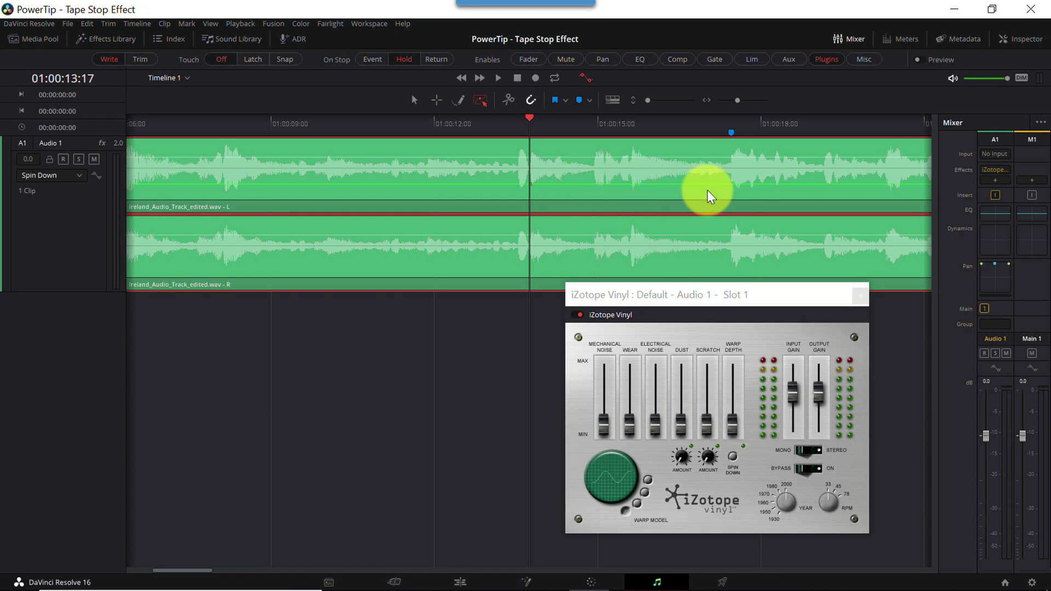
Step: Set the Ireland music clip's Clip Color to Navy
right_click(449, 173)
mouse_move(511, 330)
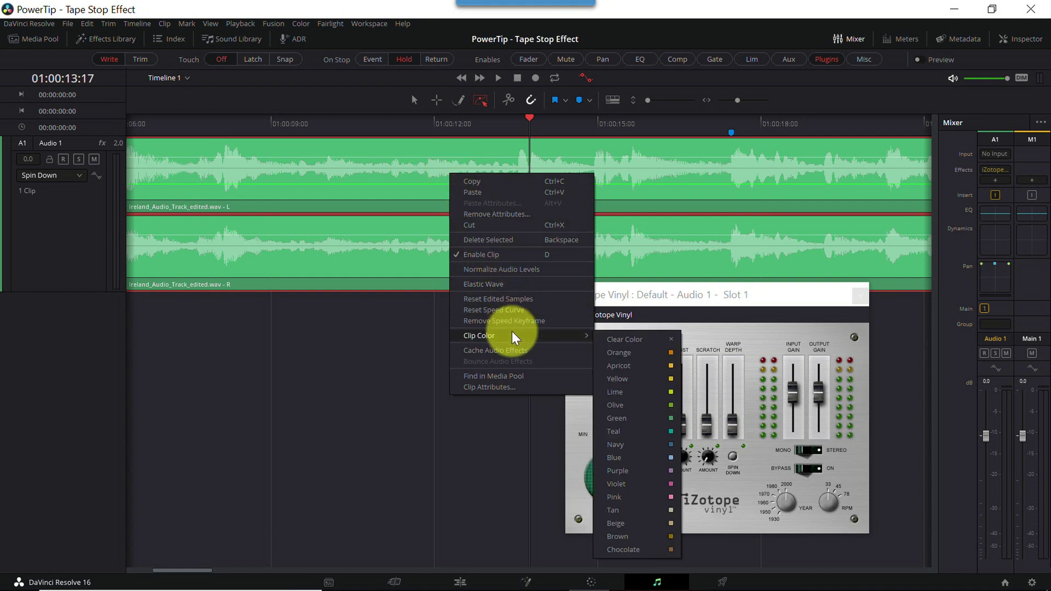
click(616, 444)
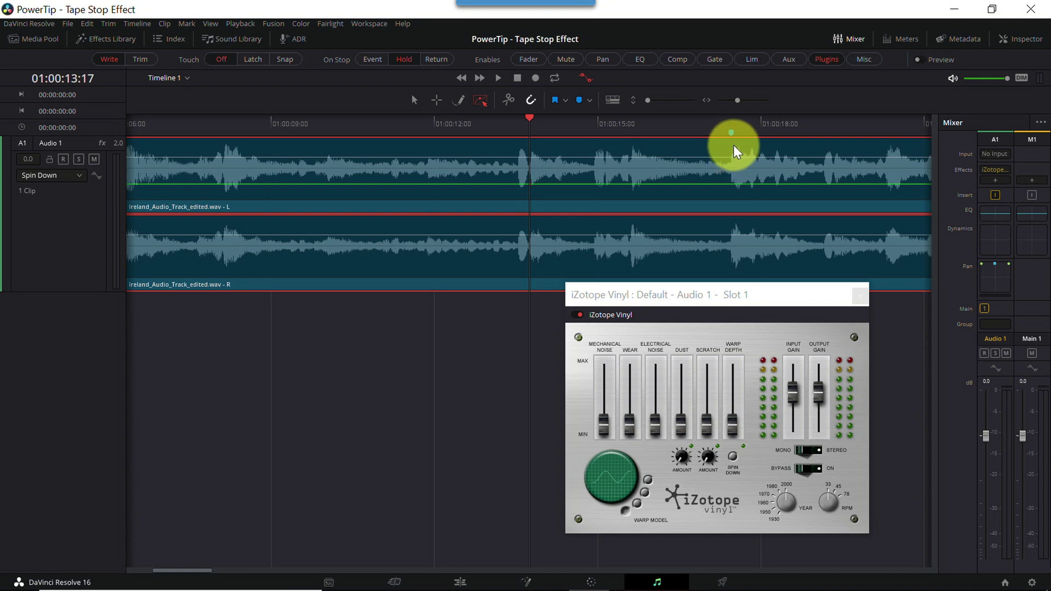
Step: Raise the Spin Down automation at the 01:00:17 marker and audition the tape stop from 01:00:13:18
click(734, 145)
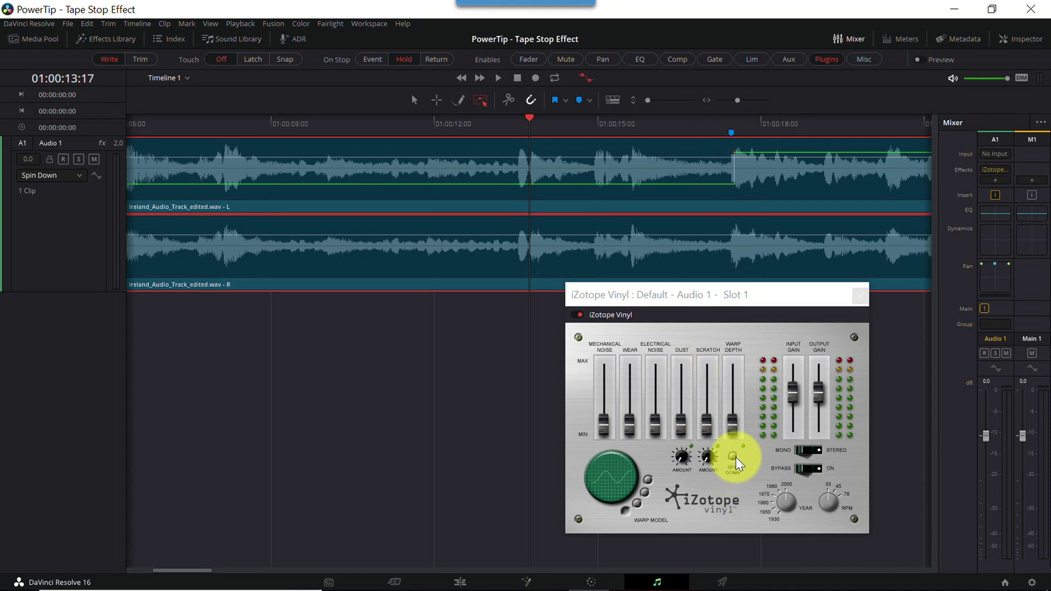
click(710, 124)
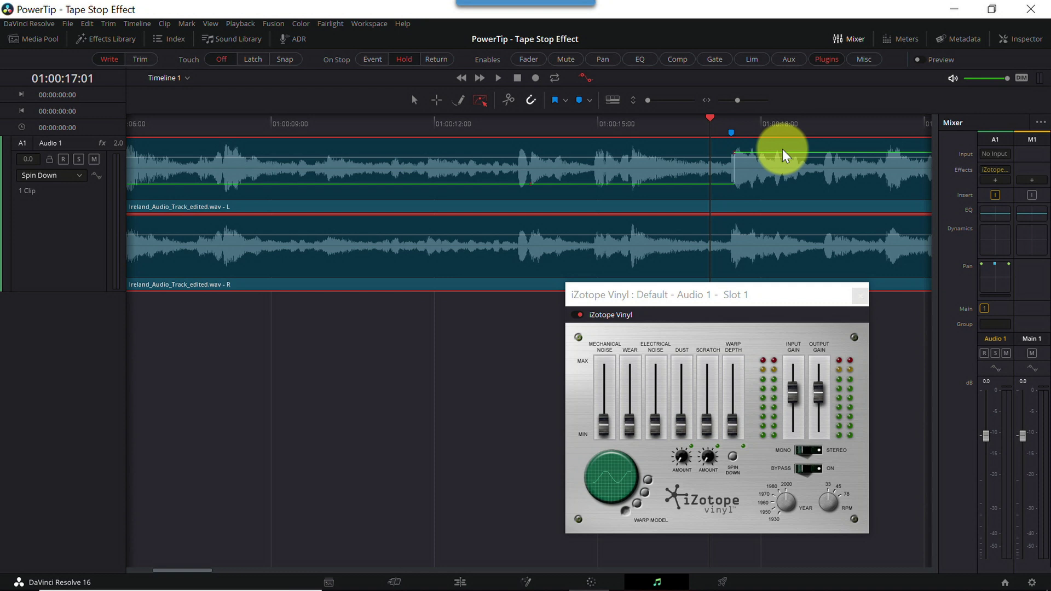
key(space)
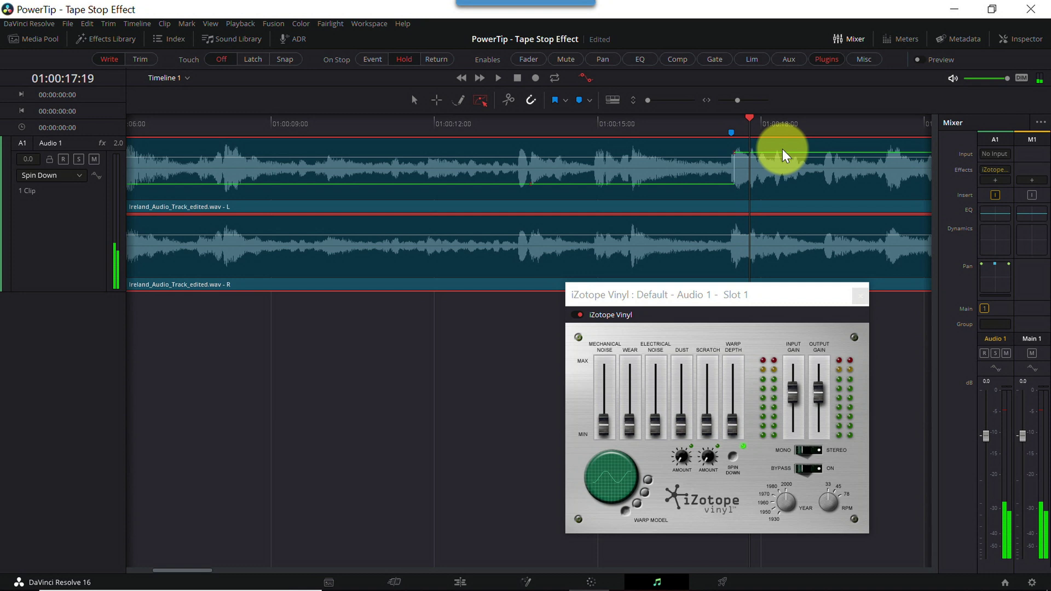
click(530, 126)
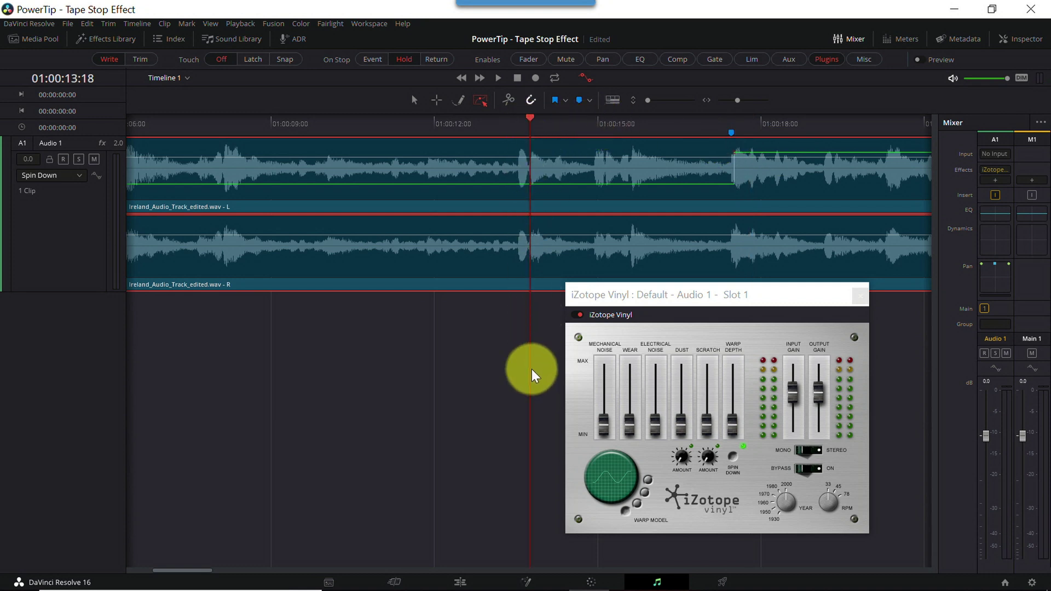
key(space)
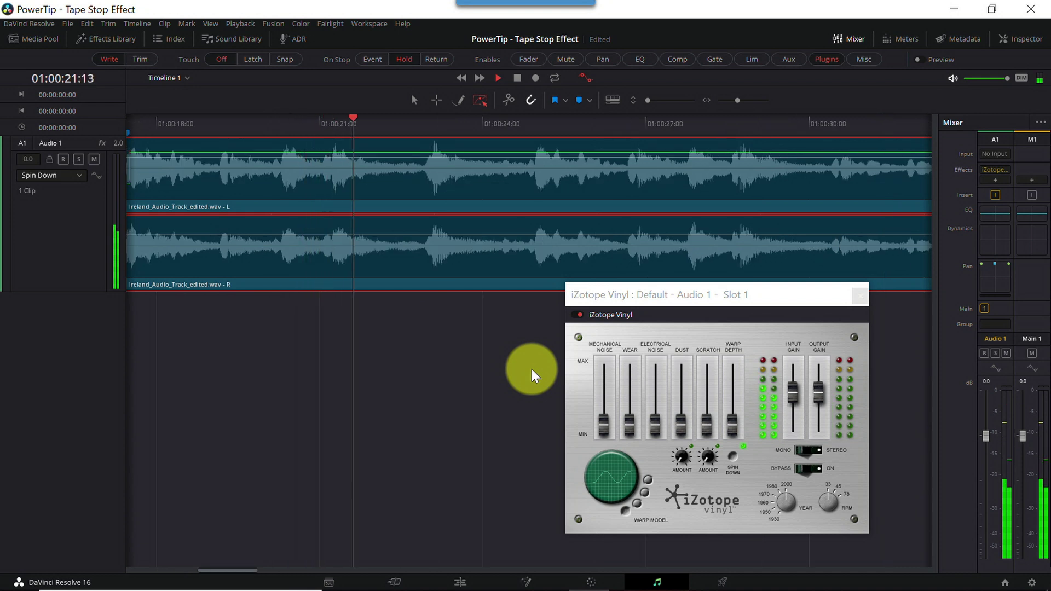
key(space)
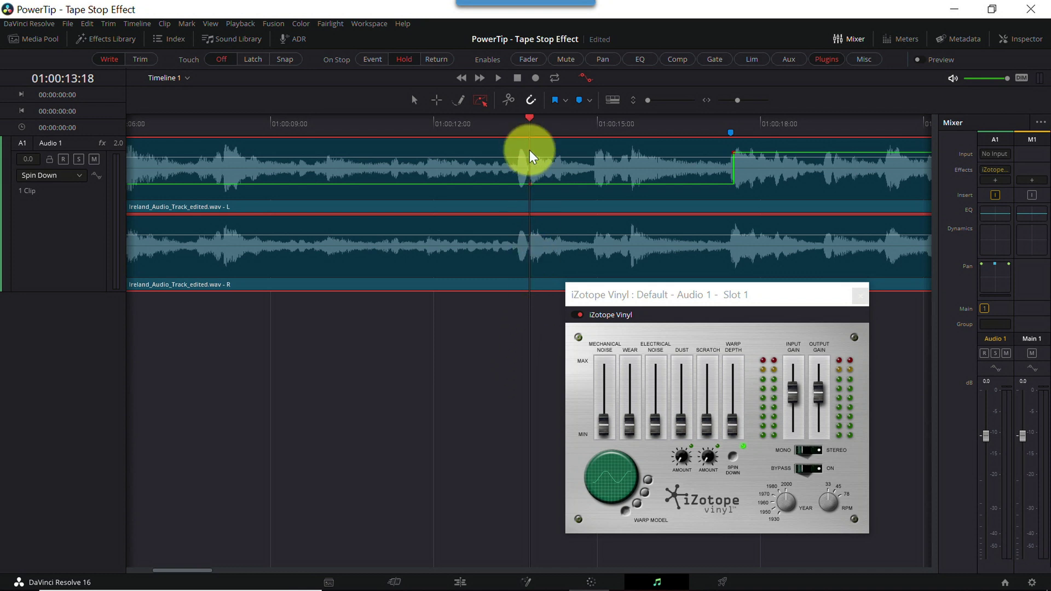
Step: Add an off point near 01:00:19 to end the raised Spin Down block, then play to check
scroll(530, 183, down, 4)
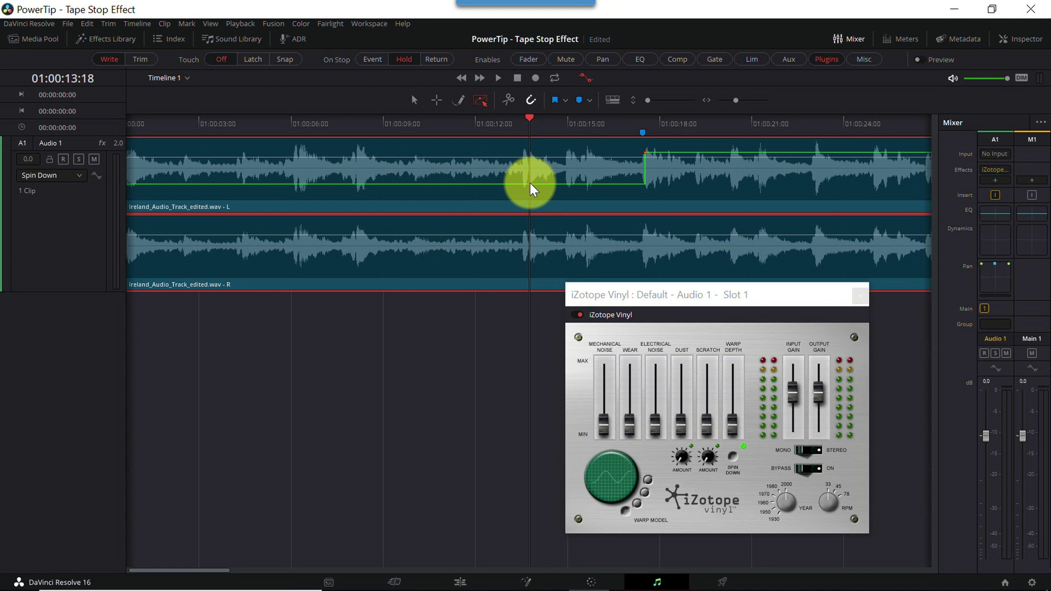
scroll(767, 186, up, 2)
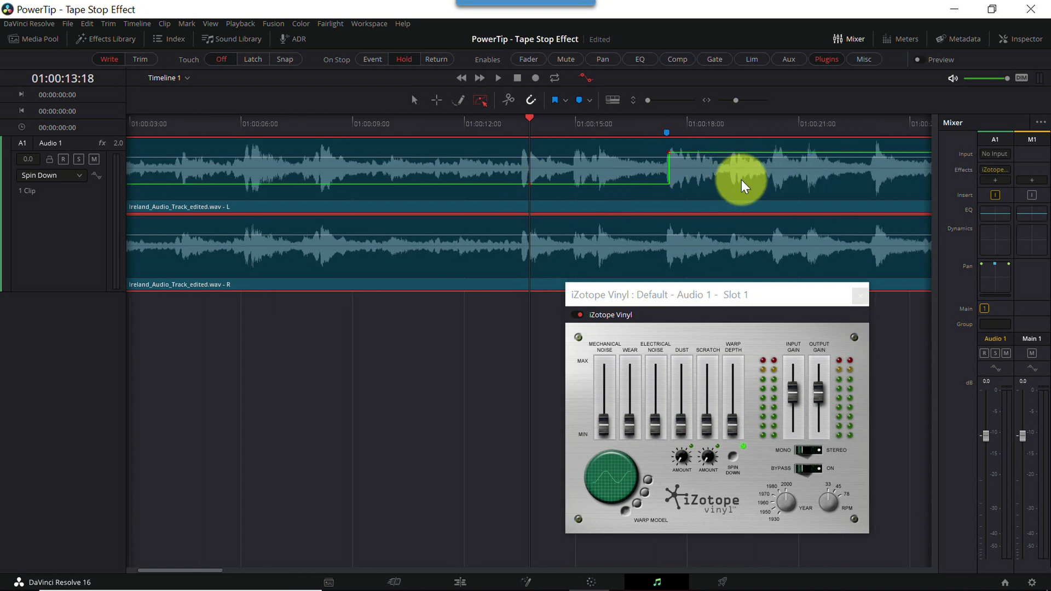
click(777, 192)
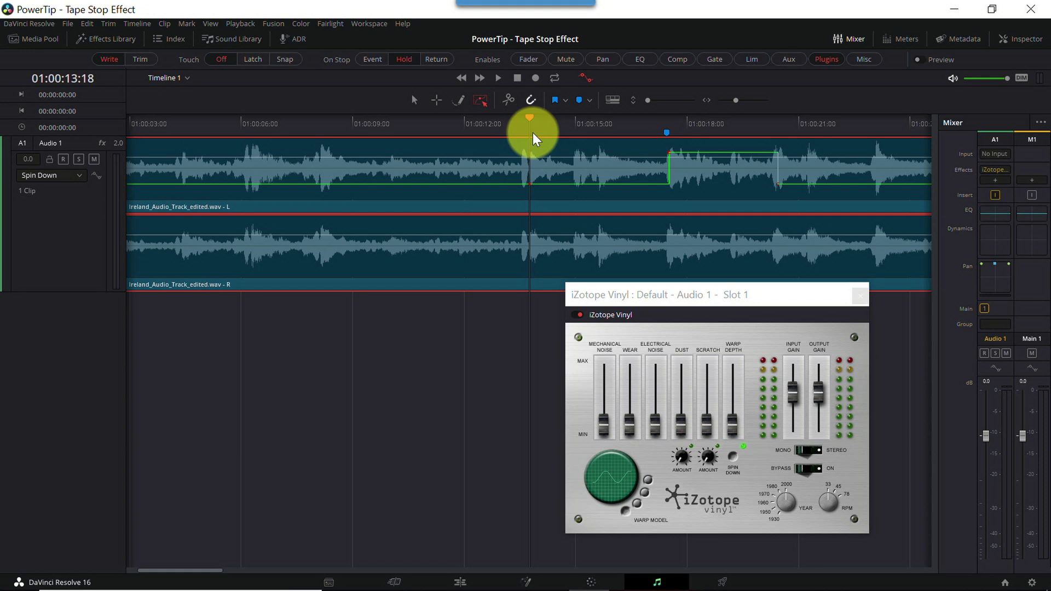
key(space)
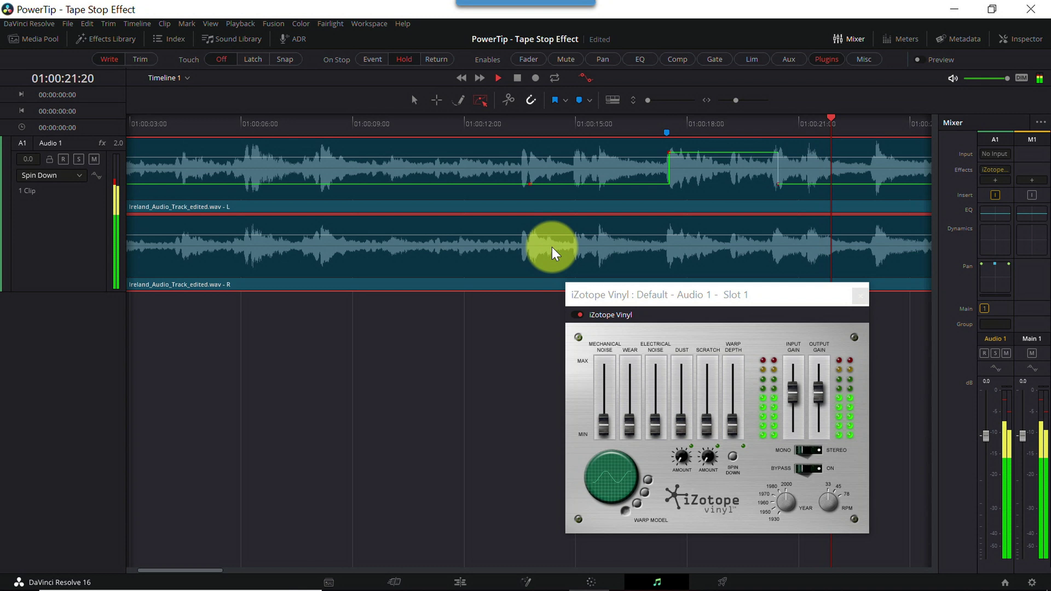
key(space)
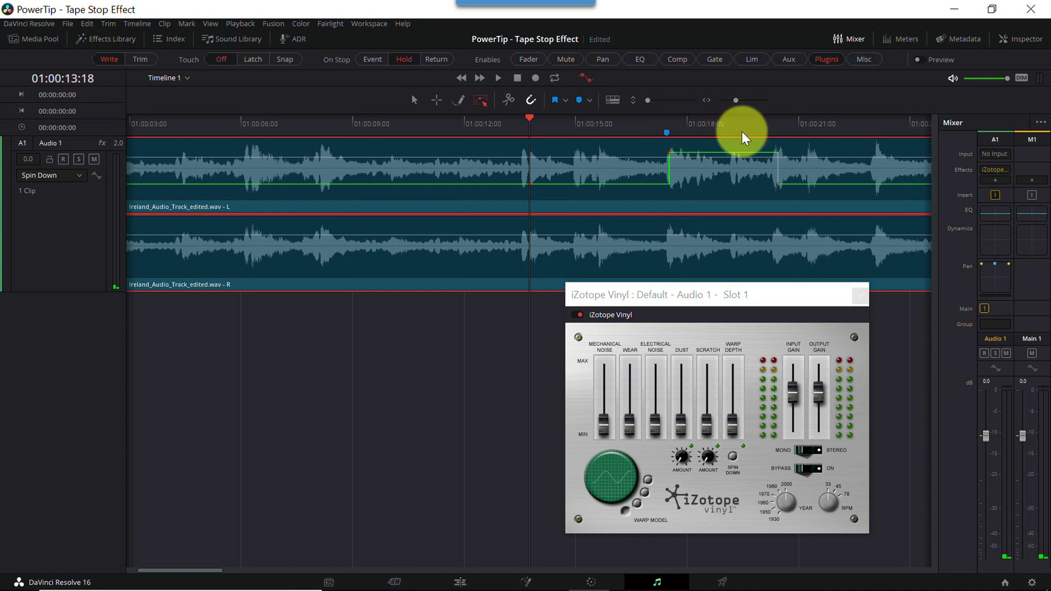
Step: Extend the raised Spin Down block out to about 01:00:21 and play back from 01:00:15
click(778, 125)
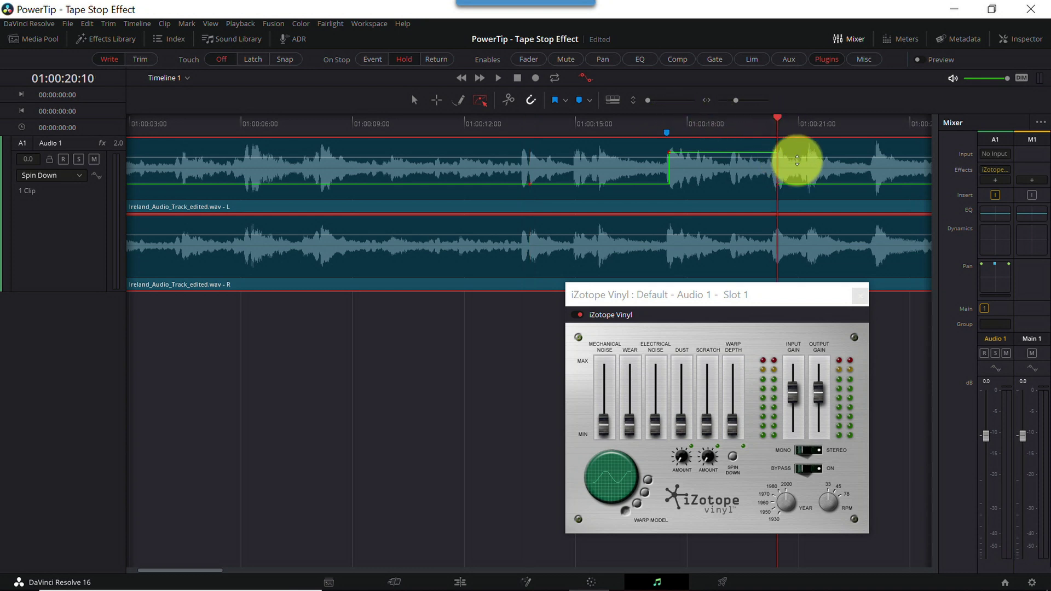
scroll(492, 173, up, 5)
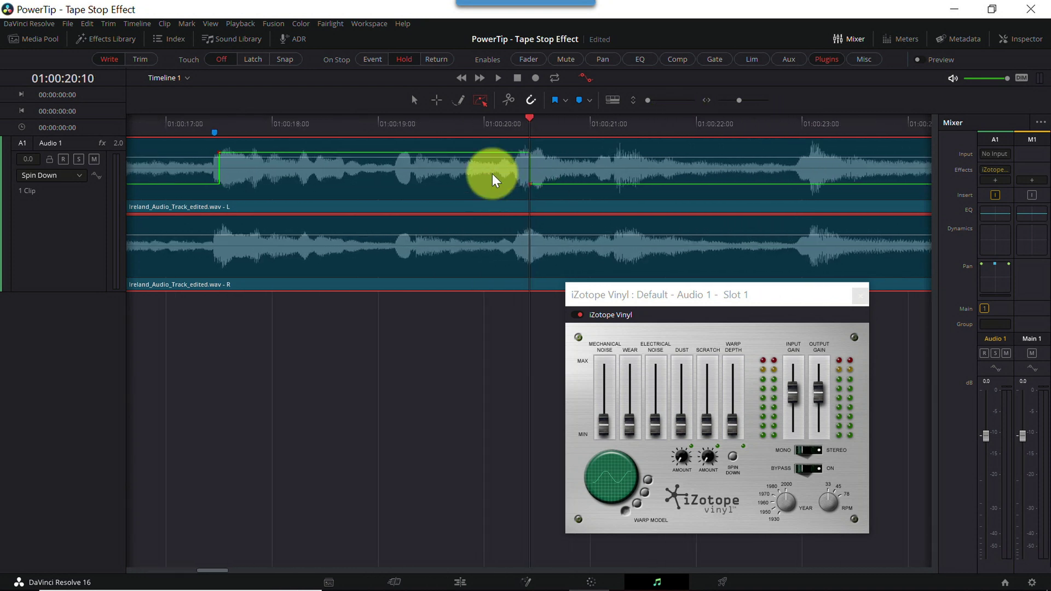
click(484, 124)
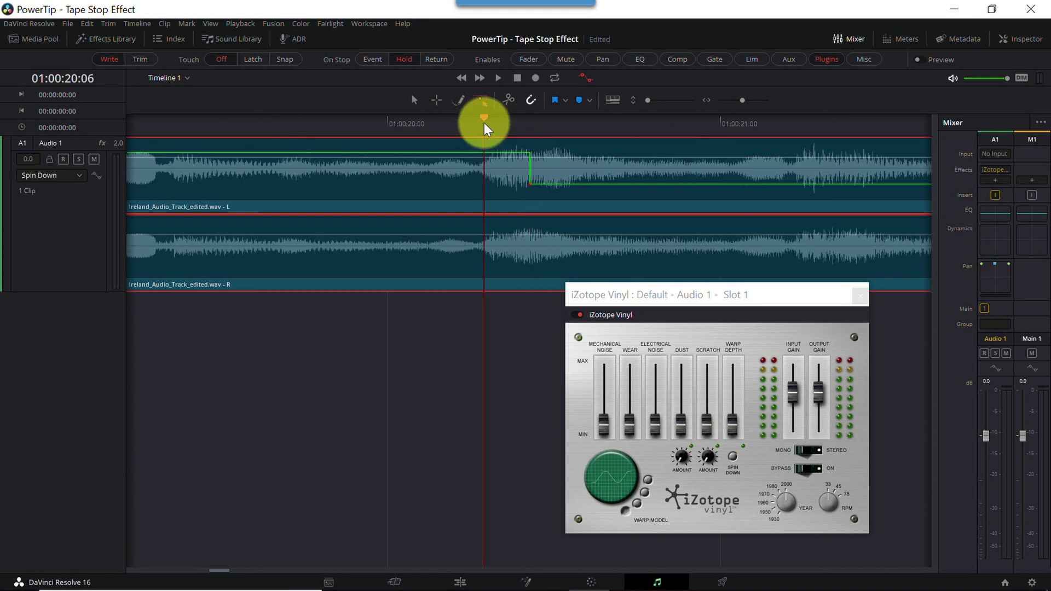
click(529, 185)
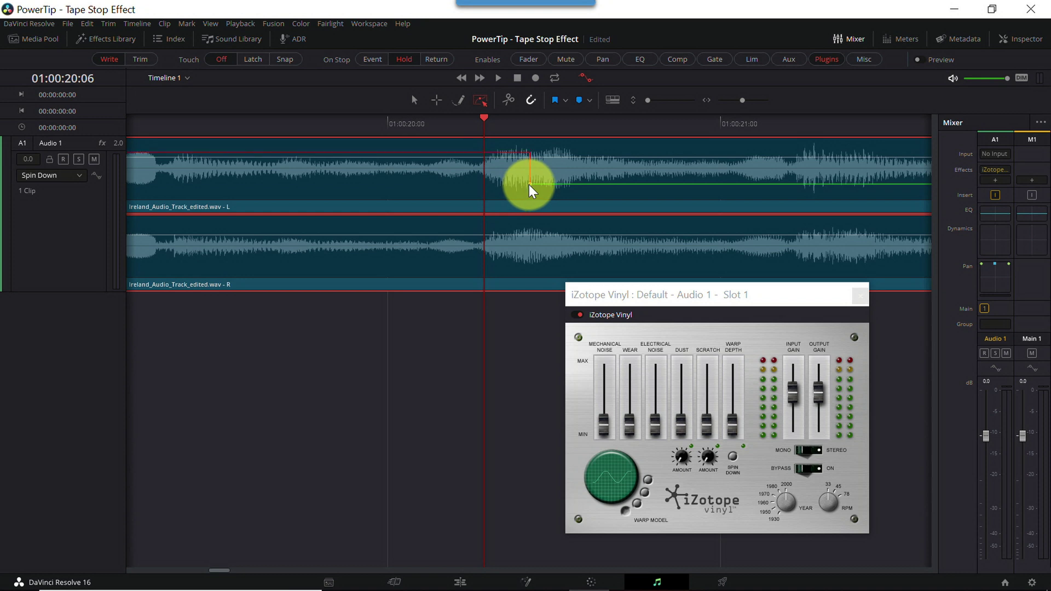
click(482, 187)
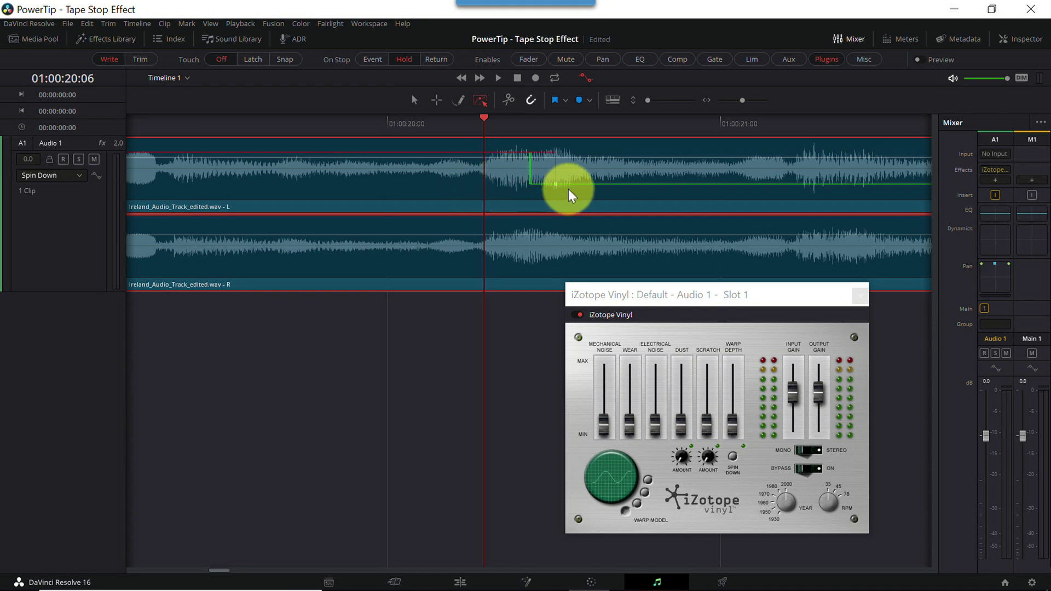
click(811, 186)
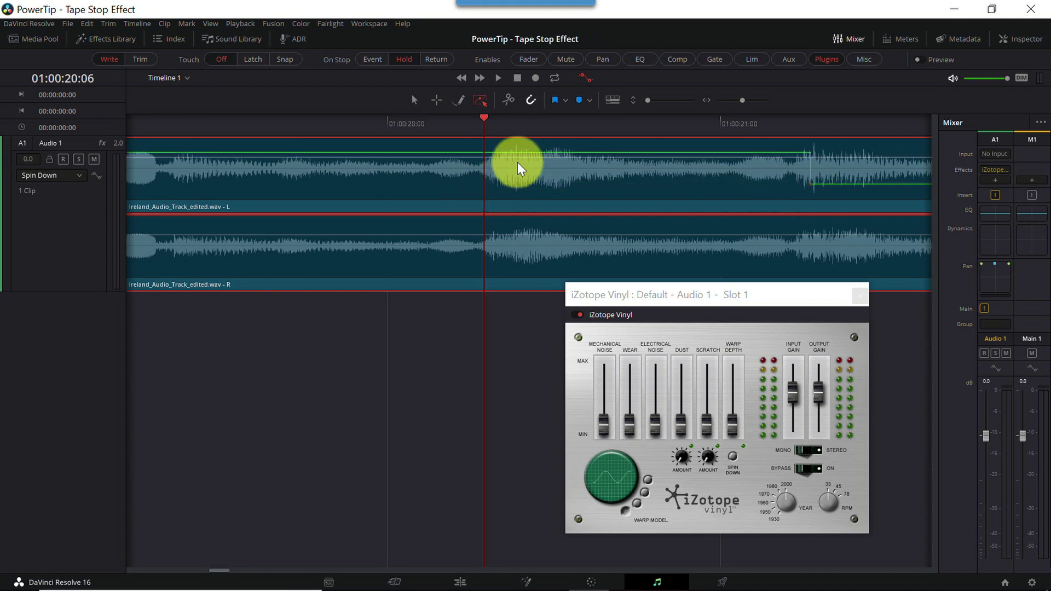
scroll(517, 162, down, 2)
scroll(517, 162, down, 3)
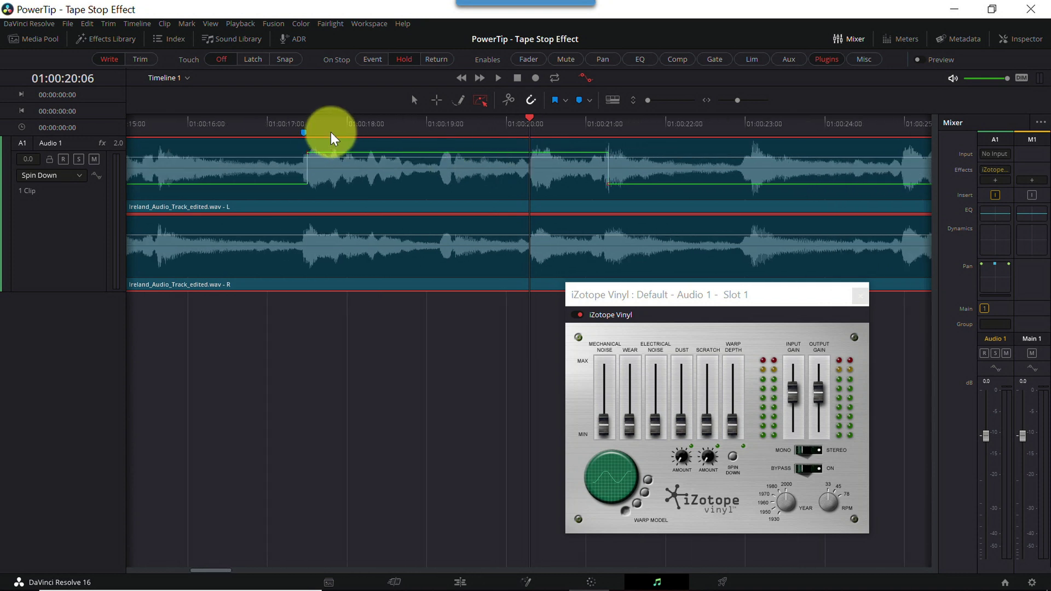
click(156, 120)
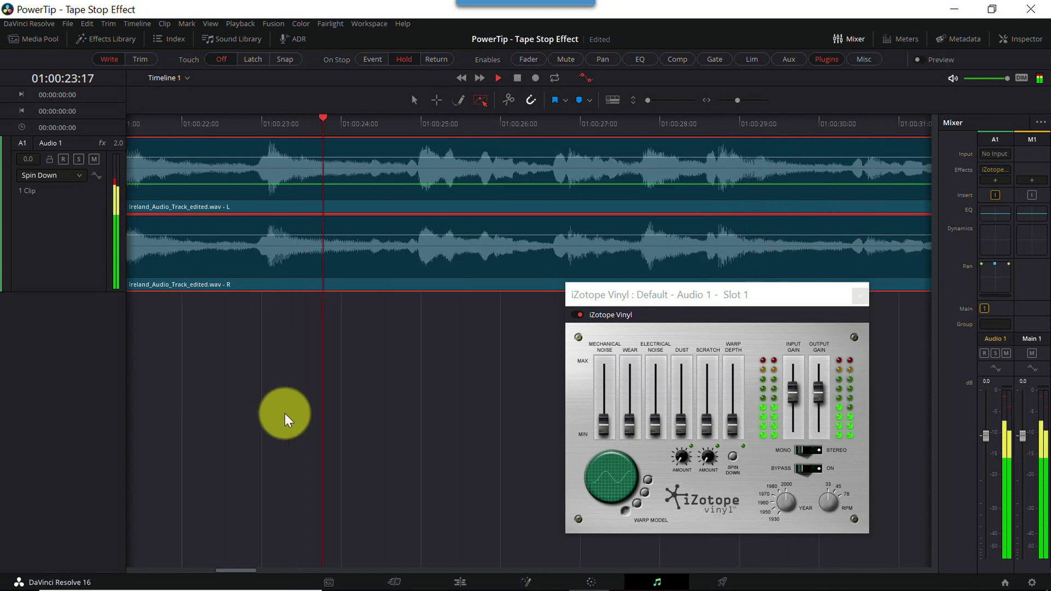
key(space)
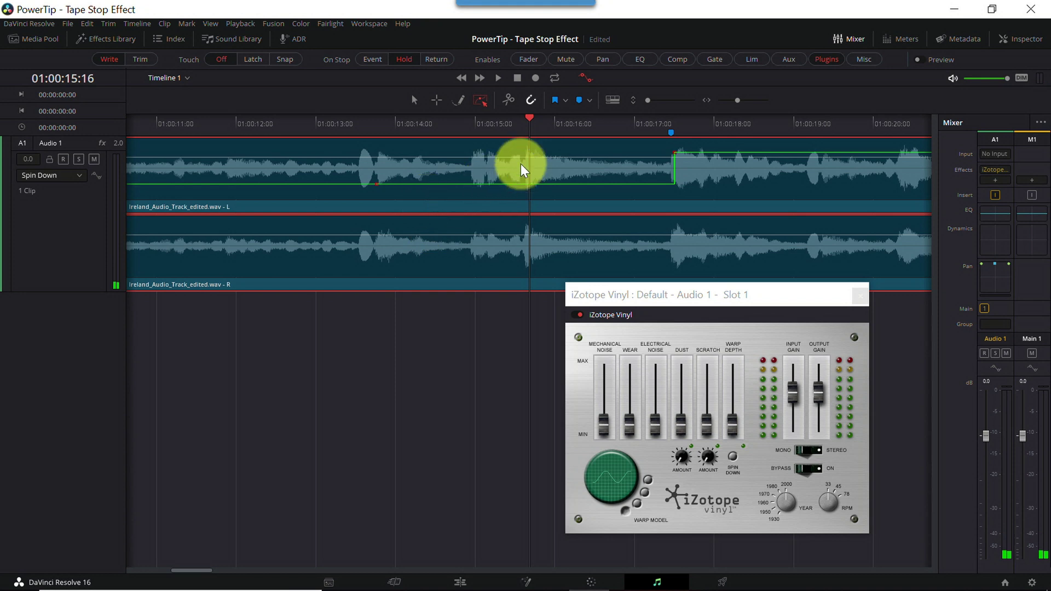
Step: Draw two extra Spin Down steps, then marquee-select all the automation points and delete them
scroll(517, 175, down, 3)
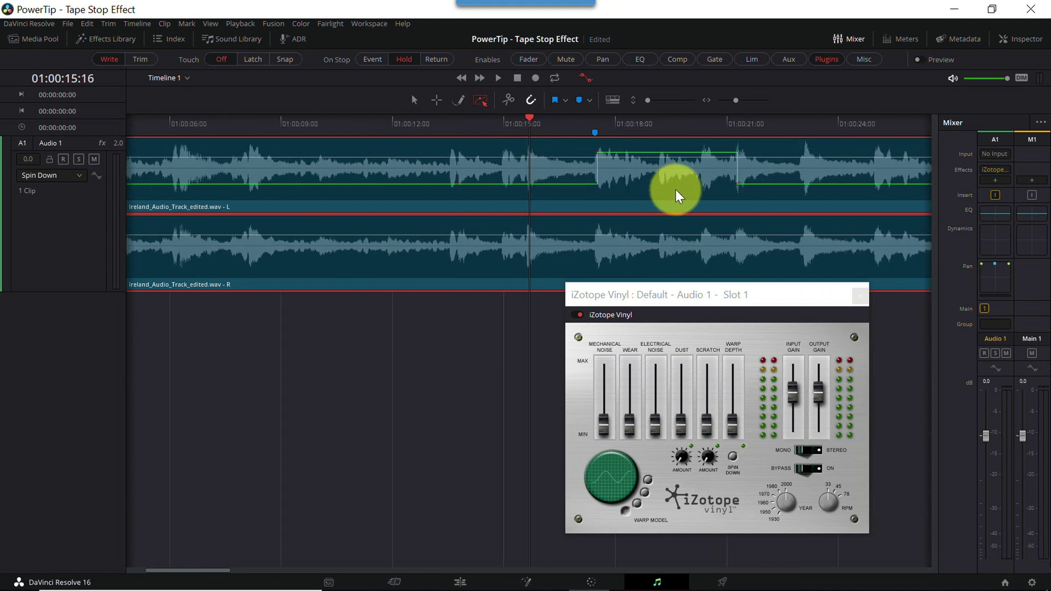
scroll(679, 192, up, 3)
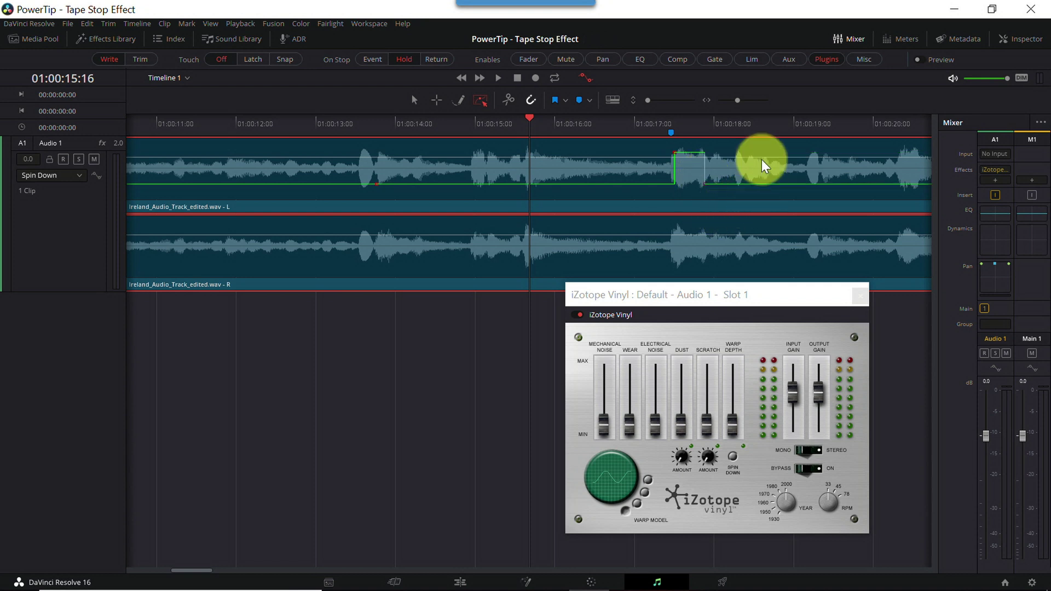
scroll(760, 160, down, 3)
scroll(765, 164, down, 1)
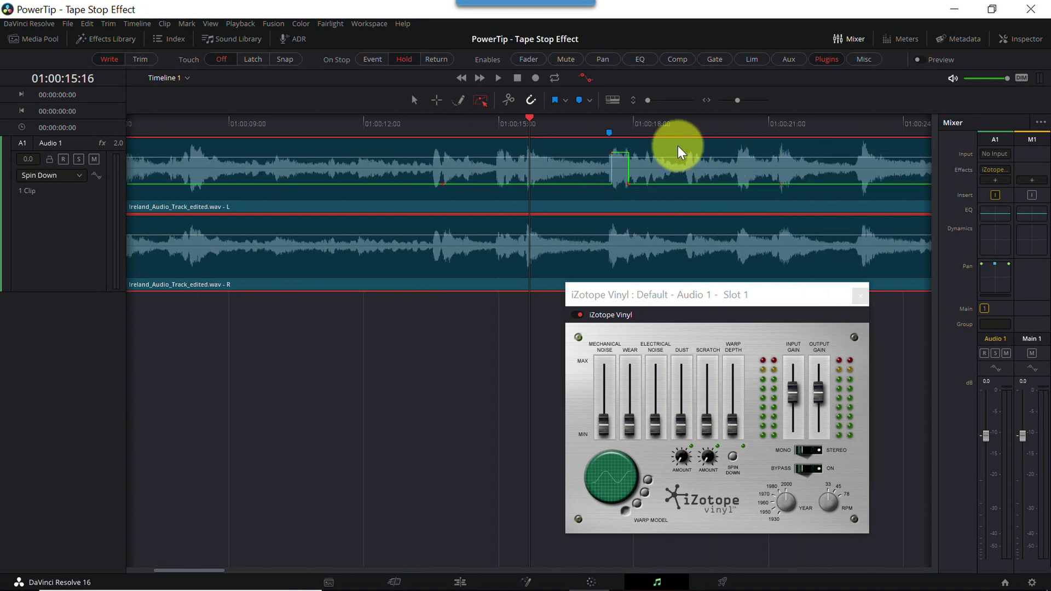
drag(674, 154, 723, 155)
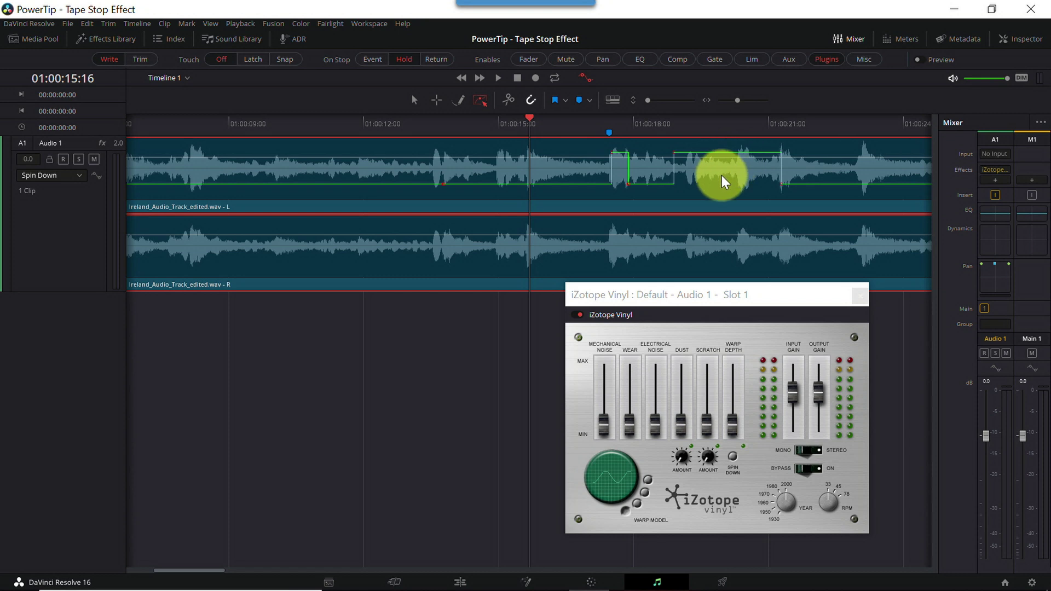
drag(786, 155, 763, 155)
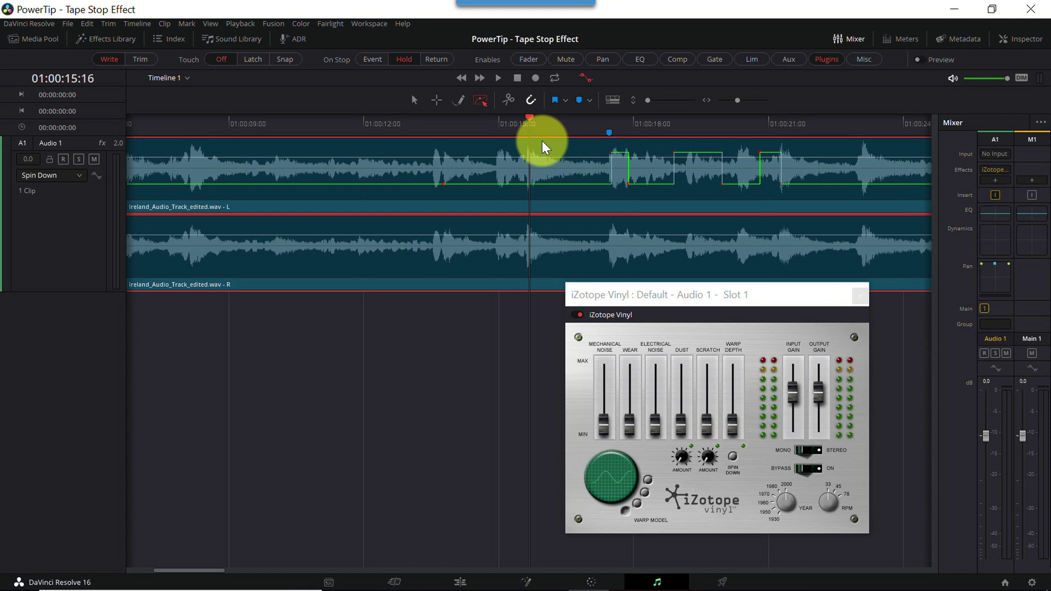
drag(588, 148, 803, 206)
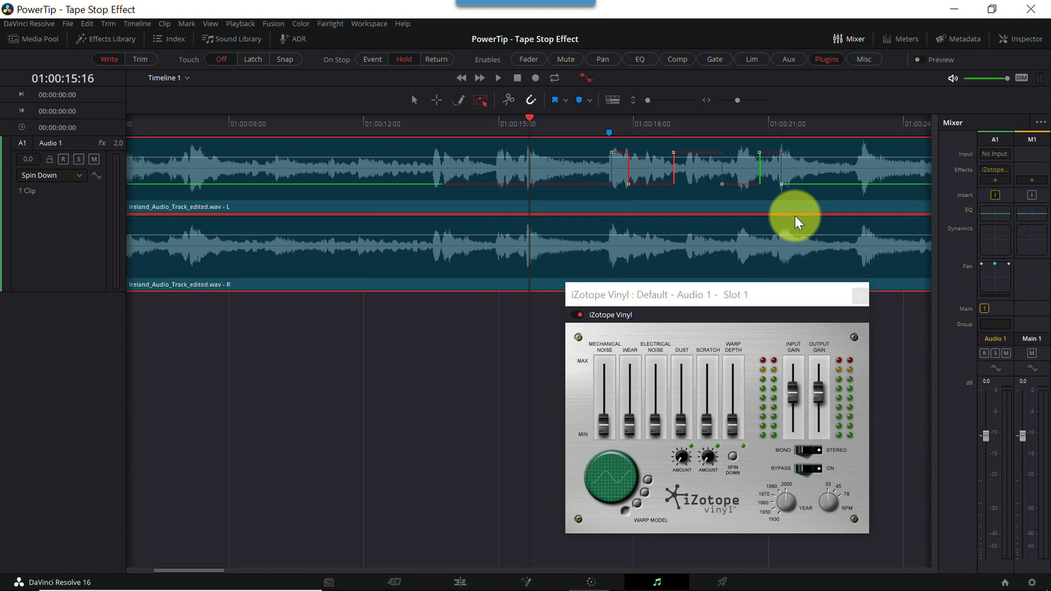
key(Delete)
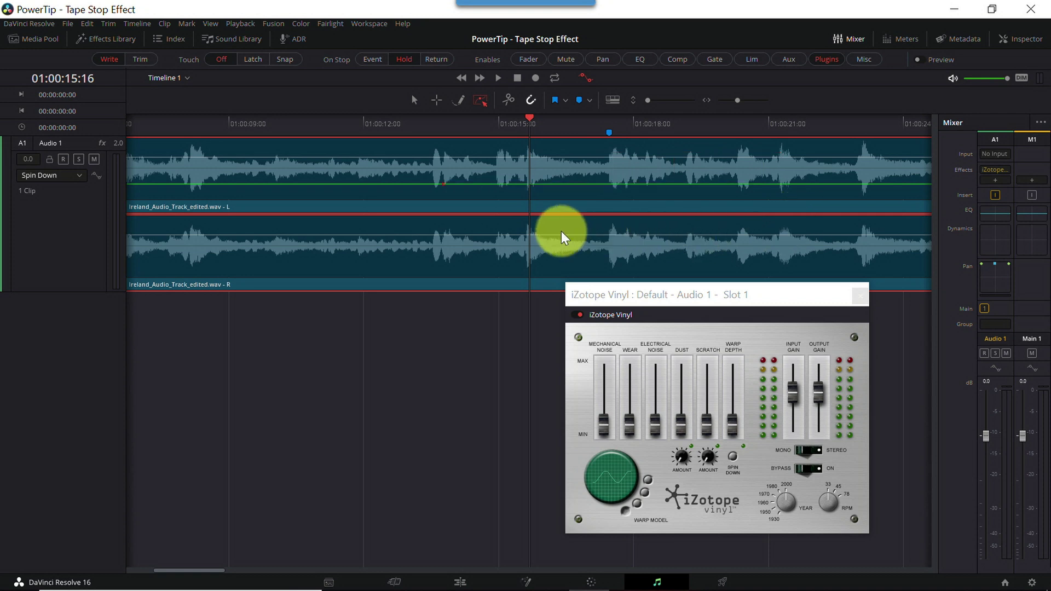
Step: Add a Spin Down on-step at 01:00:17 and an off-step near 01:00:23, then play from 01:00:17
click(610, 149)
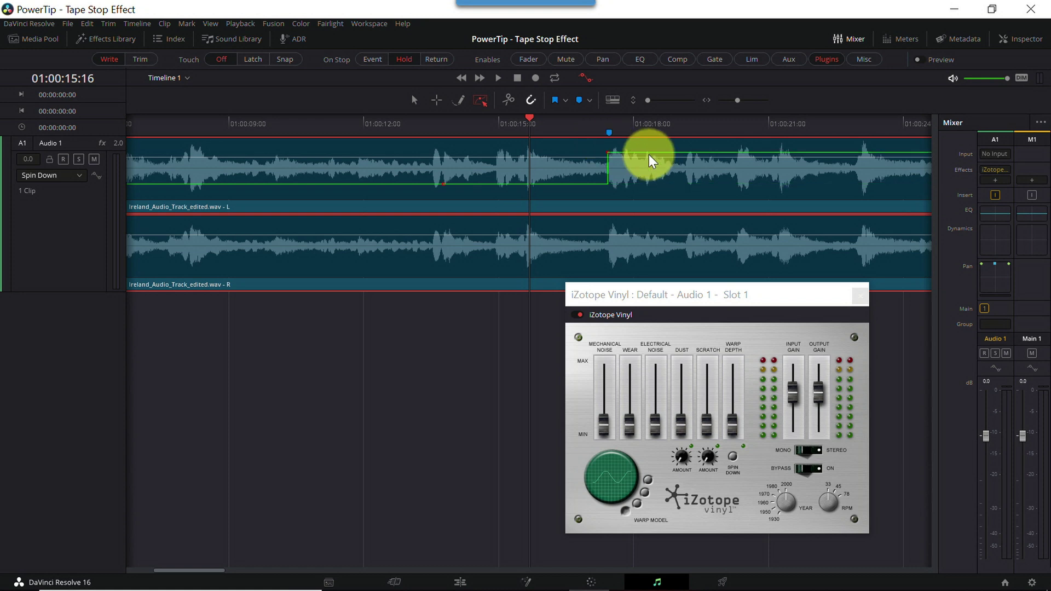
click(864, 202)
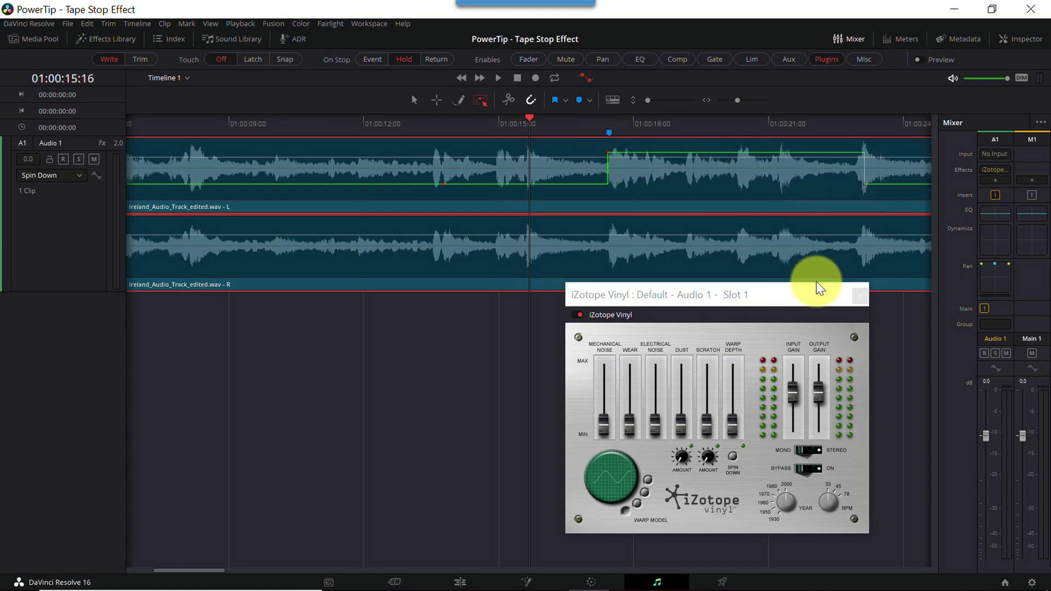
click(592, 126)
key(space)
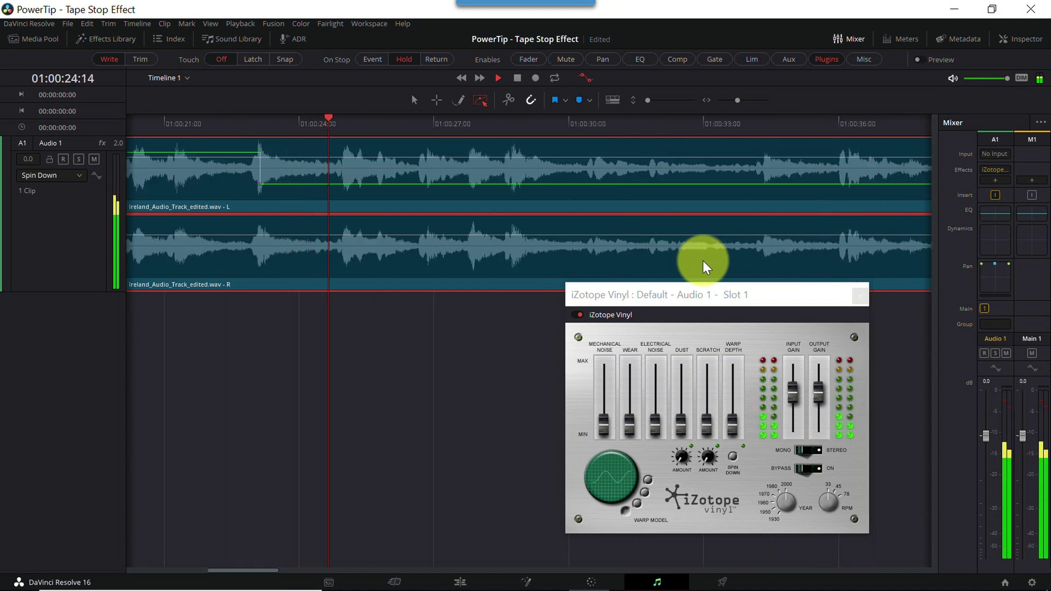
key(space)
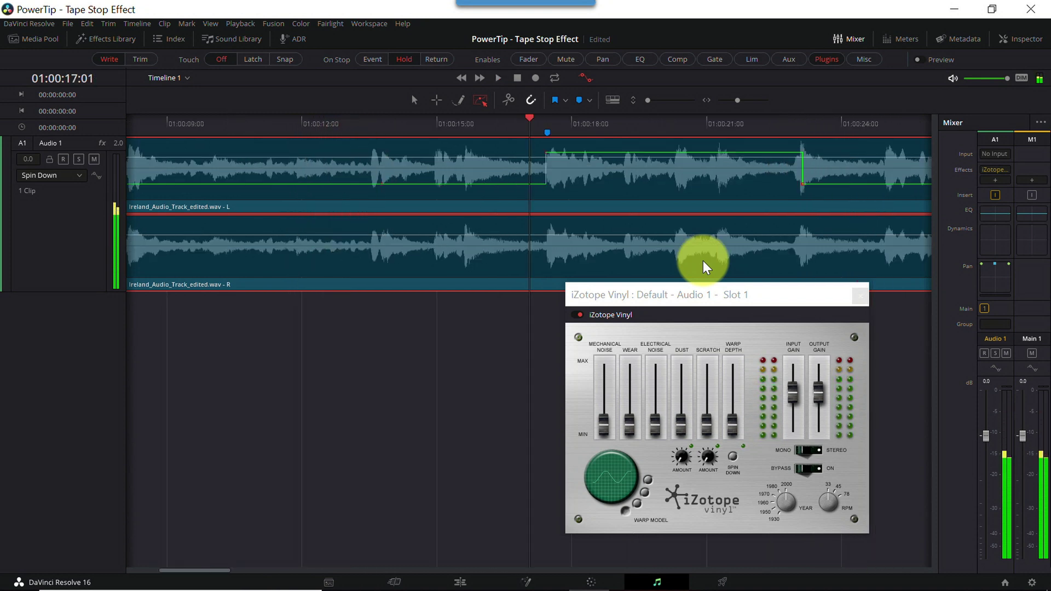